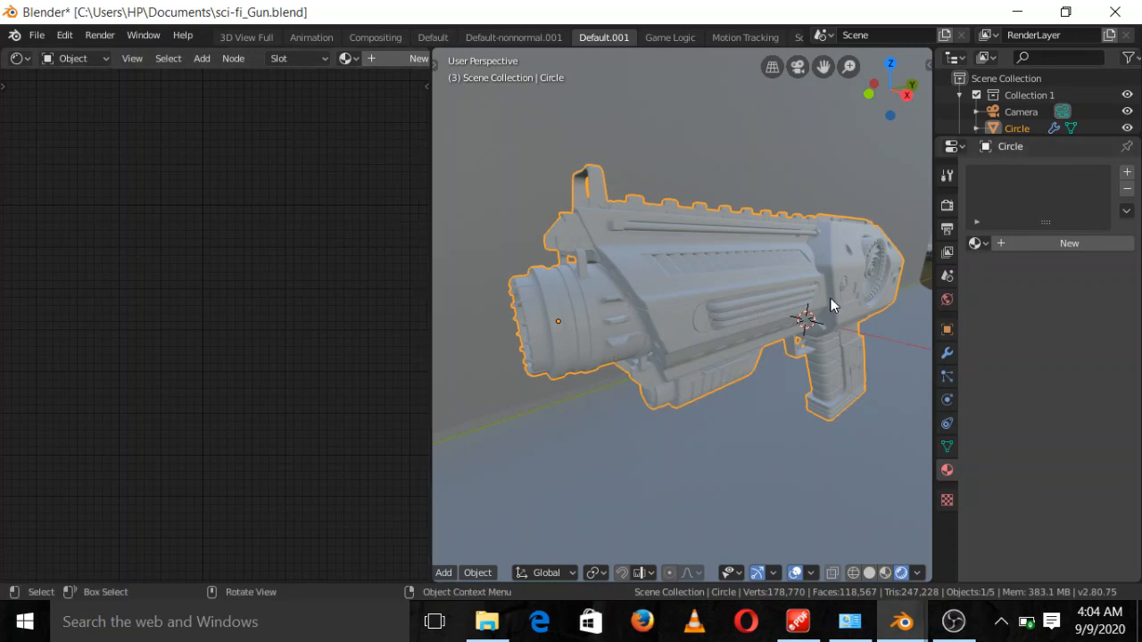
Step: Create a new material for the gun and delete its default Principled BSDF node
click(1032, 243)
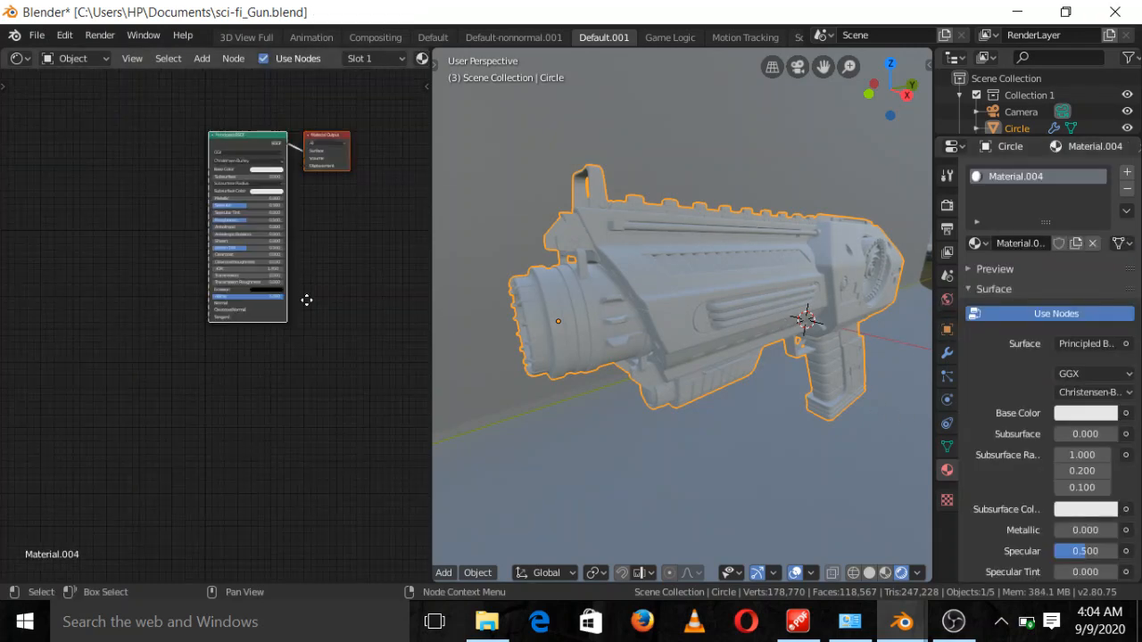
middle_drag(306, 300, 298, 365)
scroll(267, 312, up, 5)
click(246, 208)
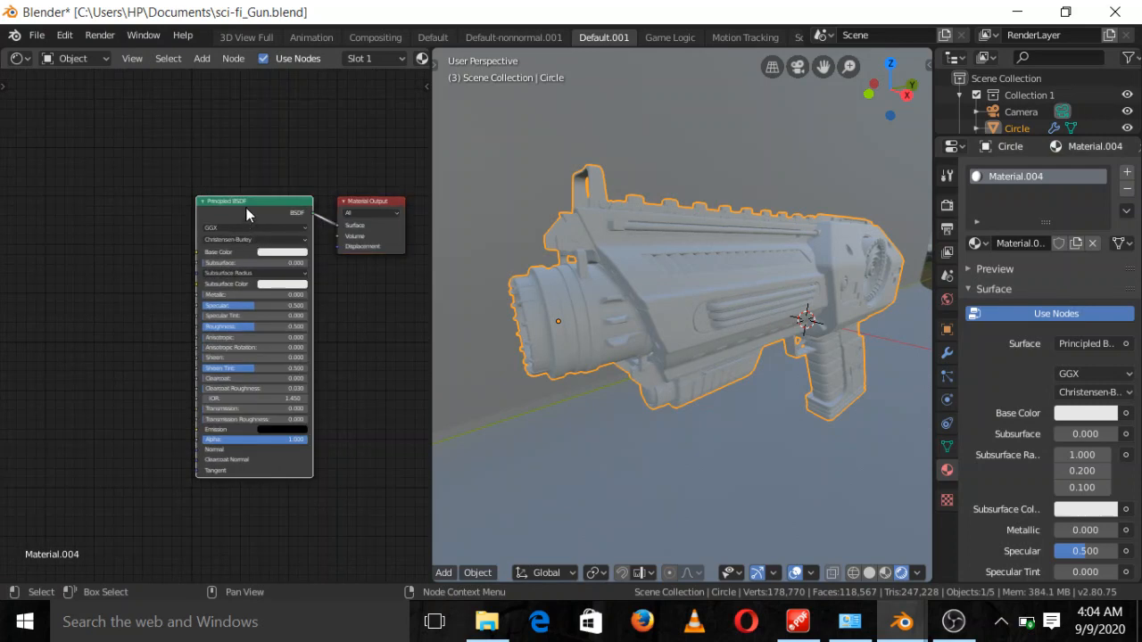
key(x)
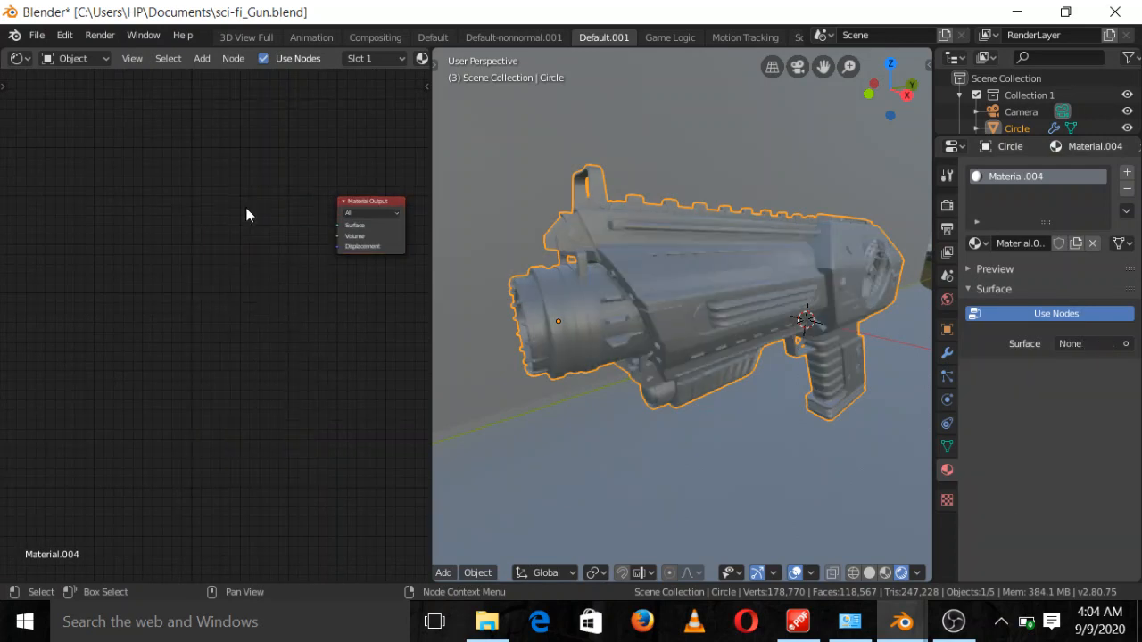
scroll(244, 239, up, 1)
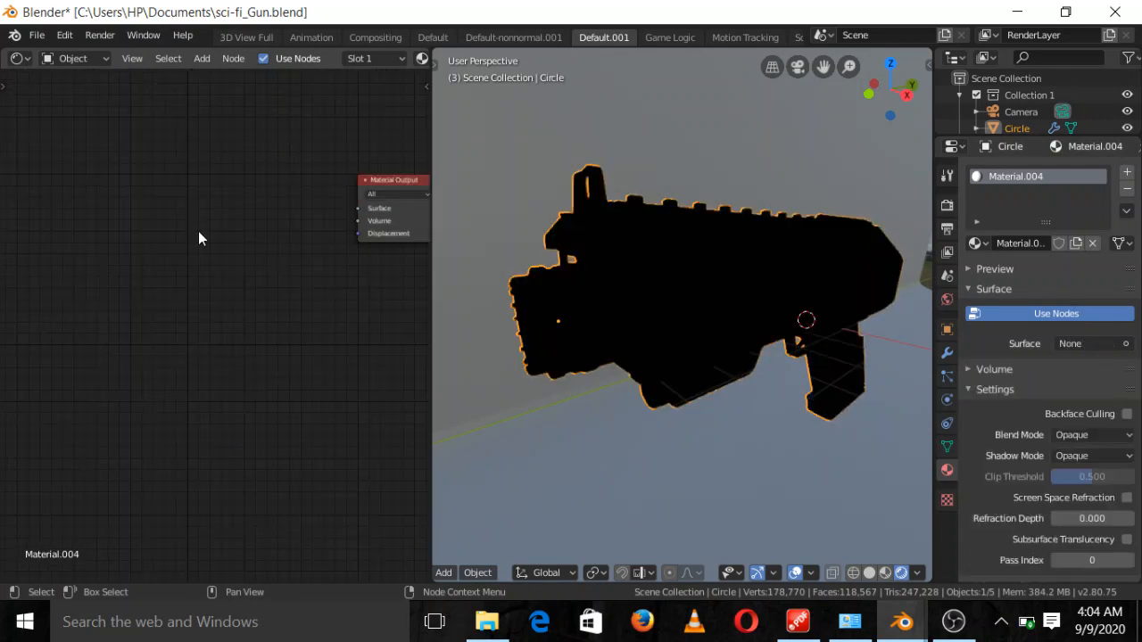
Step: Add a Diffuse BSDF node ahead of the Material Output node, leaving space between them
key(shift+a)
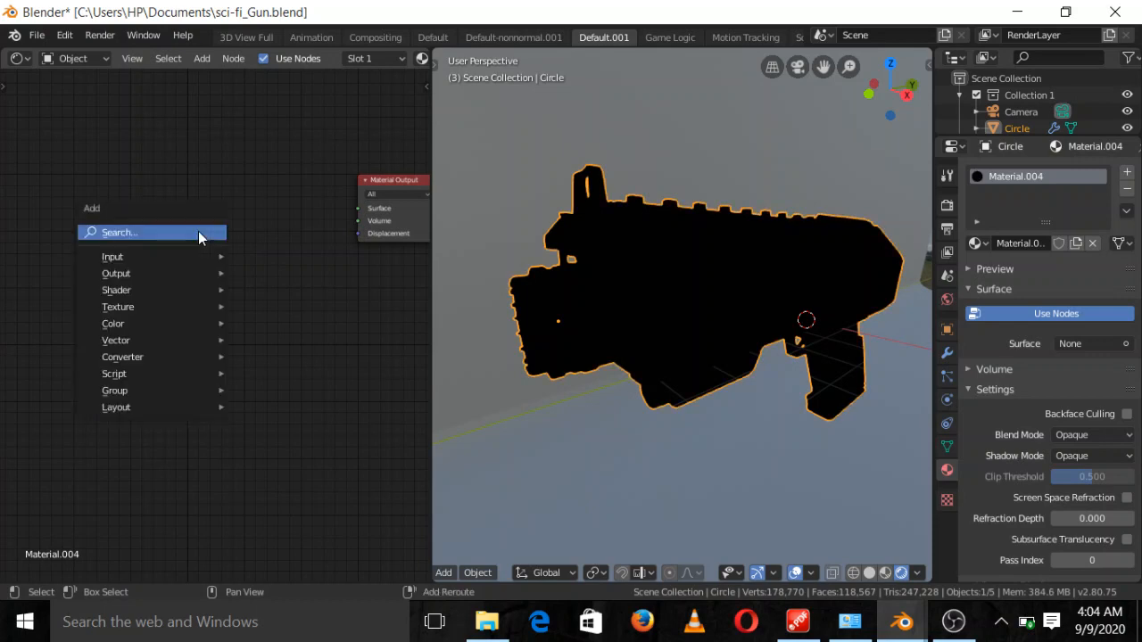
click(153, 232)
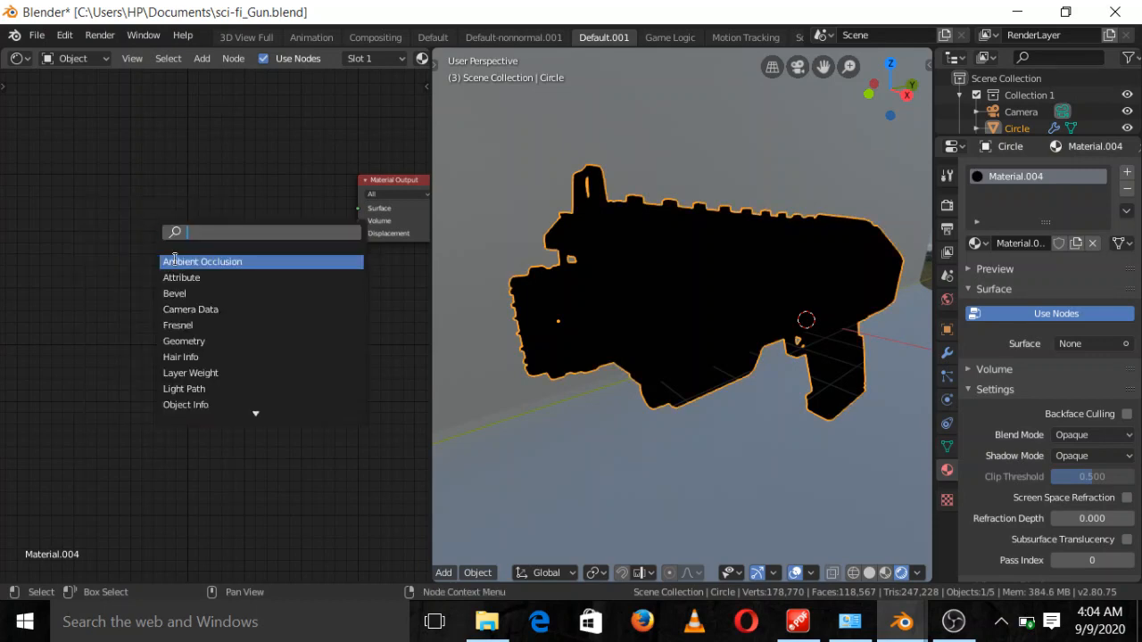
text(Dif)
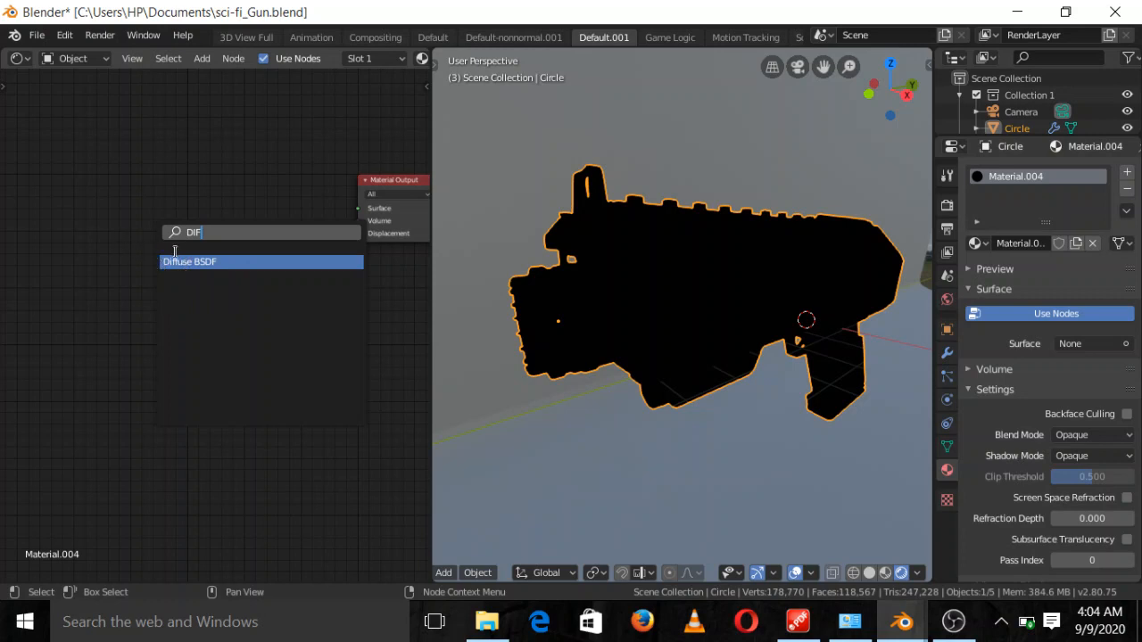
click(182, 261)
click(41, 171)
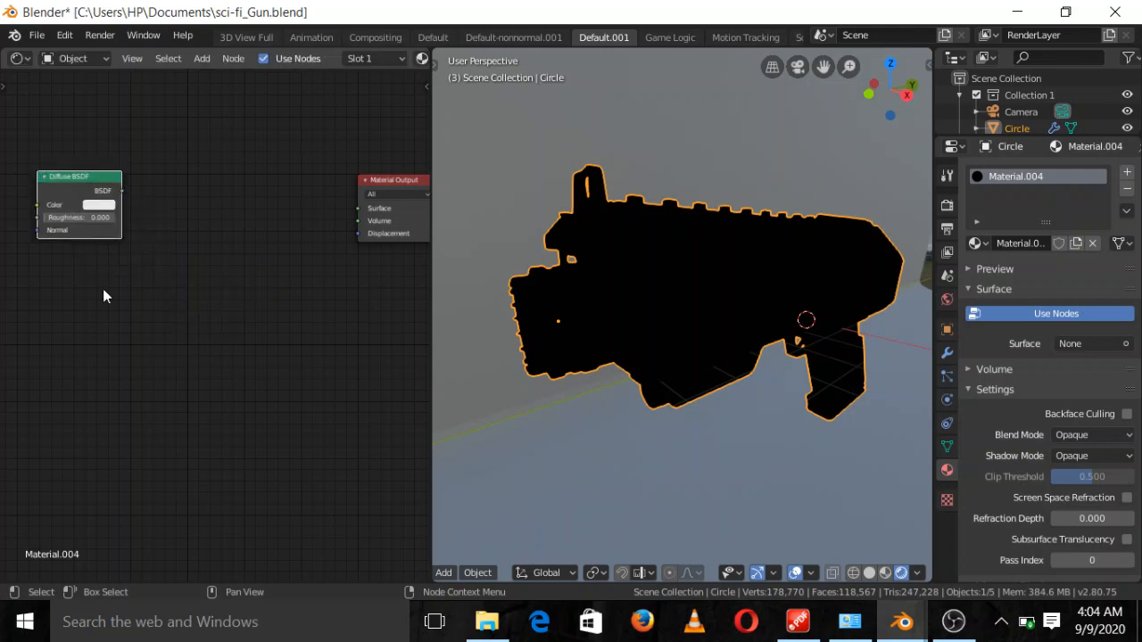
Step: Add a Glossy BSDF node directly below the Diffuse BSDF node
key(shift+a)
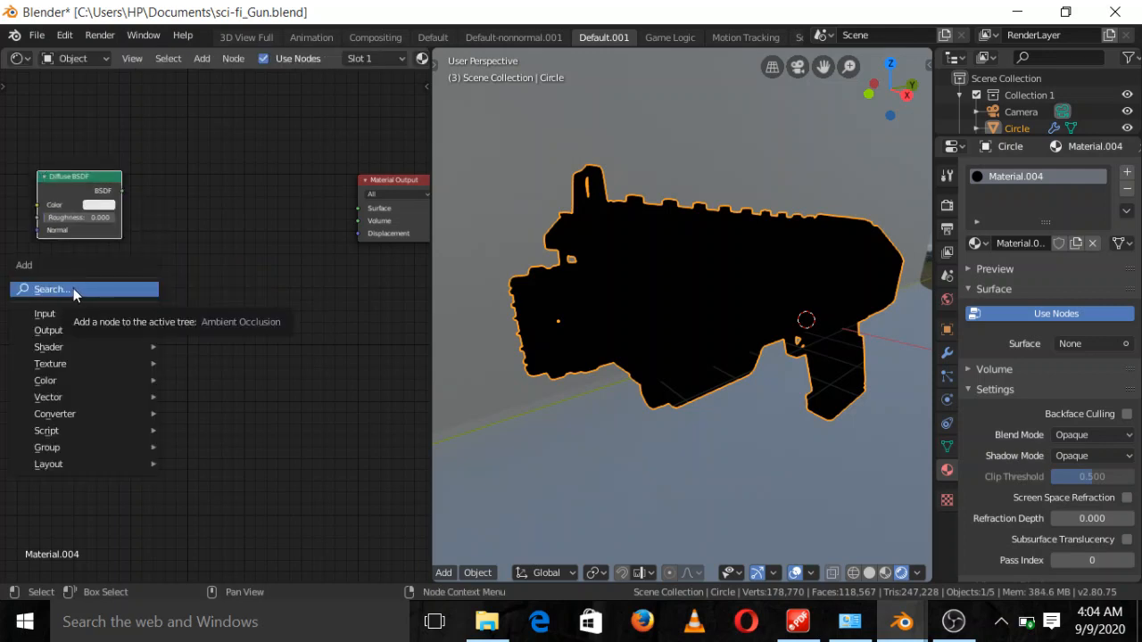
click(73, 289)
text(GL)
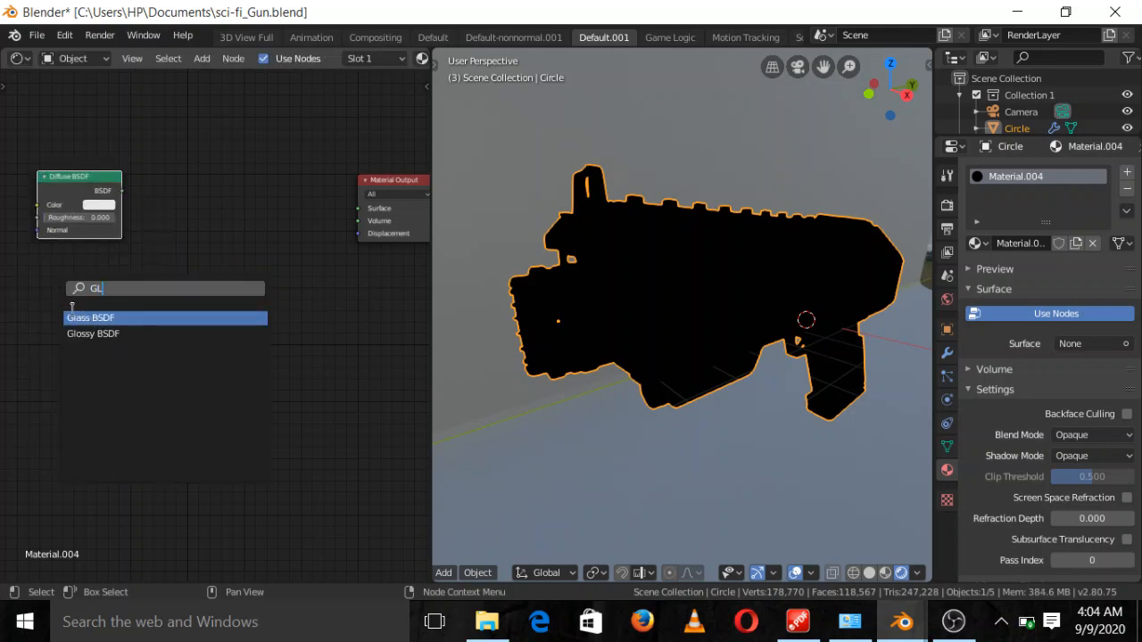
text(O)
click(80, 316)
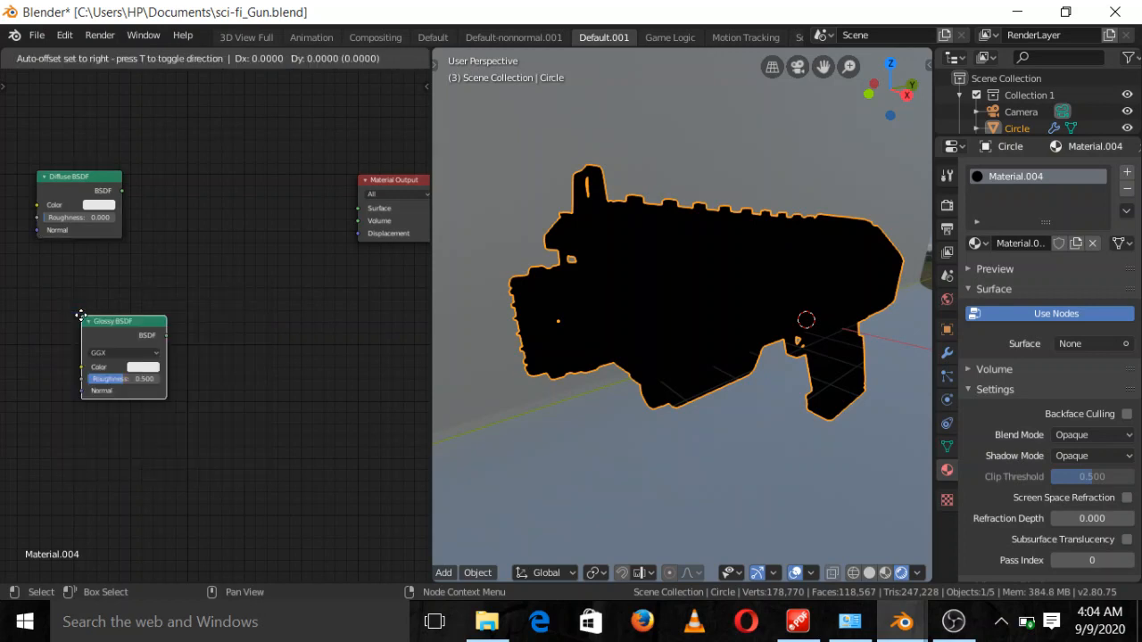
click(36, 282)
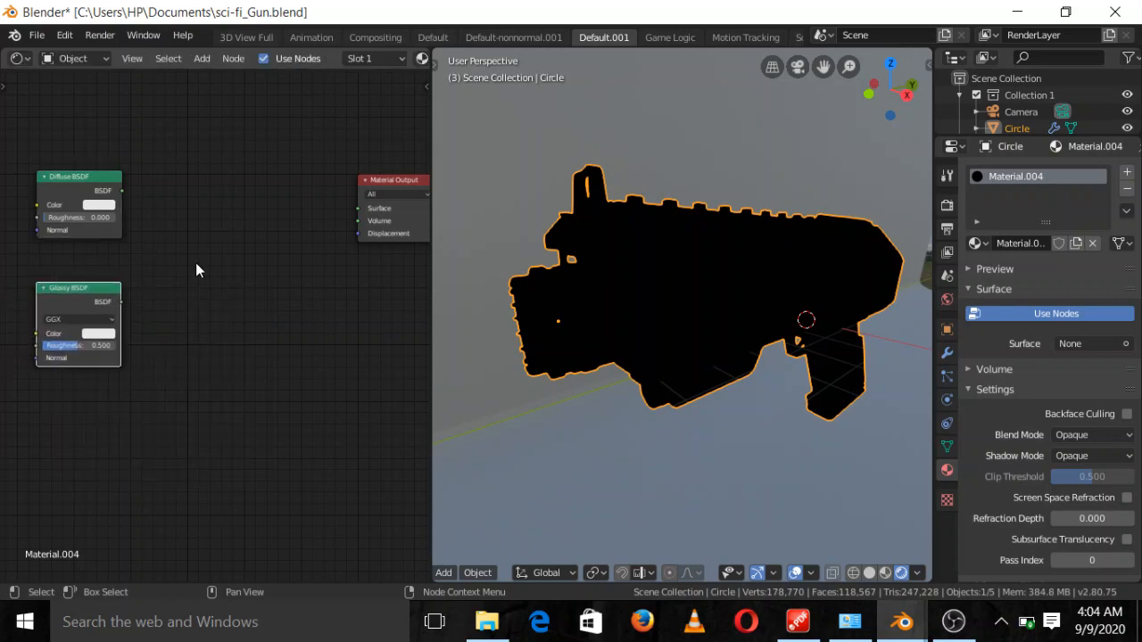
Step: Add a Mix Shader node and connect the Diffuse BSDF and Glossy BSDF outputs to its first and second shader inputs
key(shift+a)
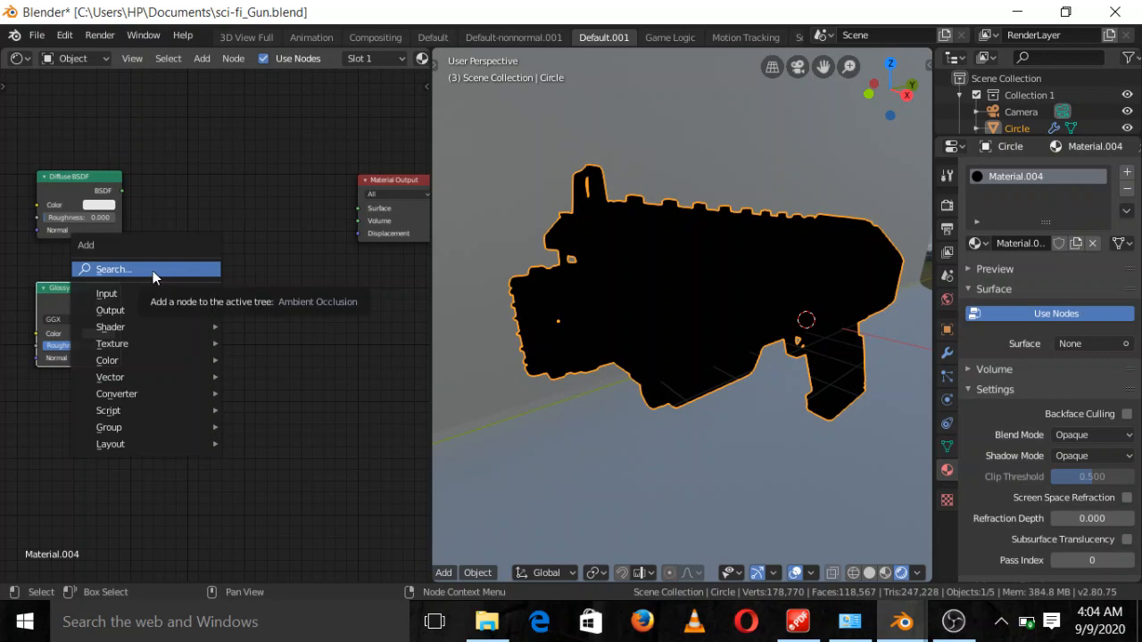
click(152, 270)
text(MI)
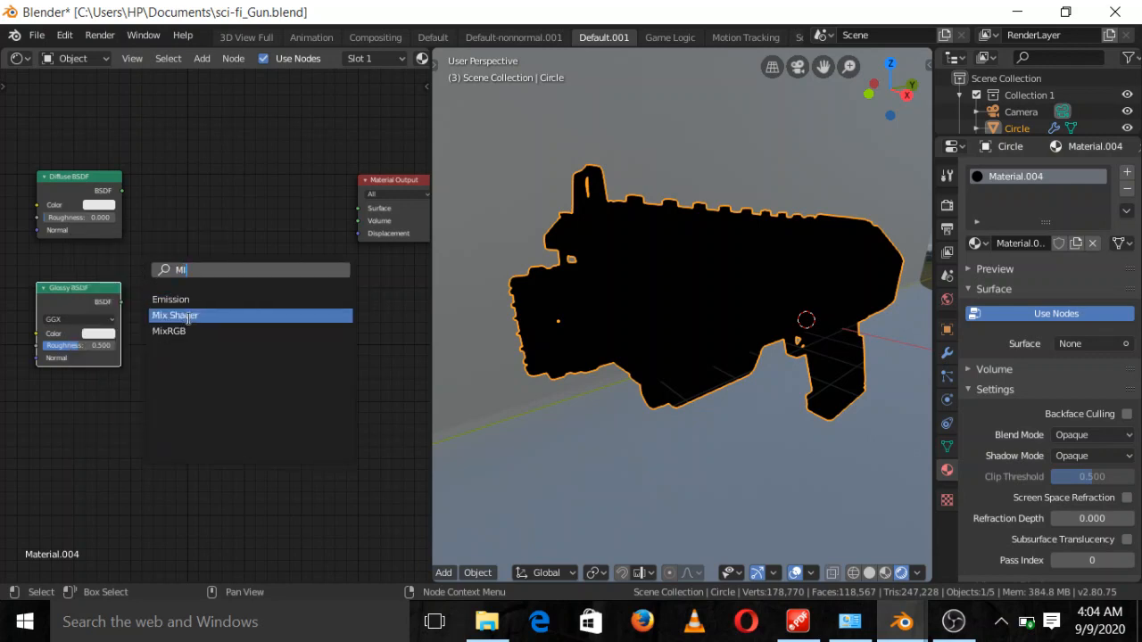
click(177, 315)
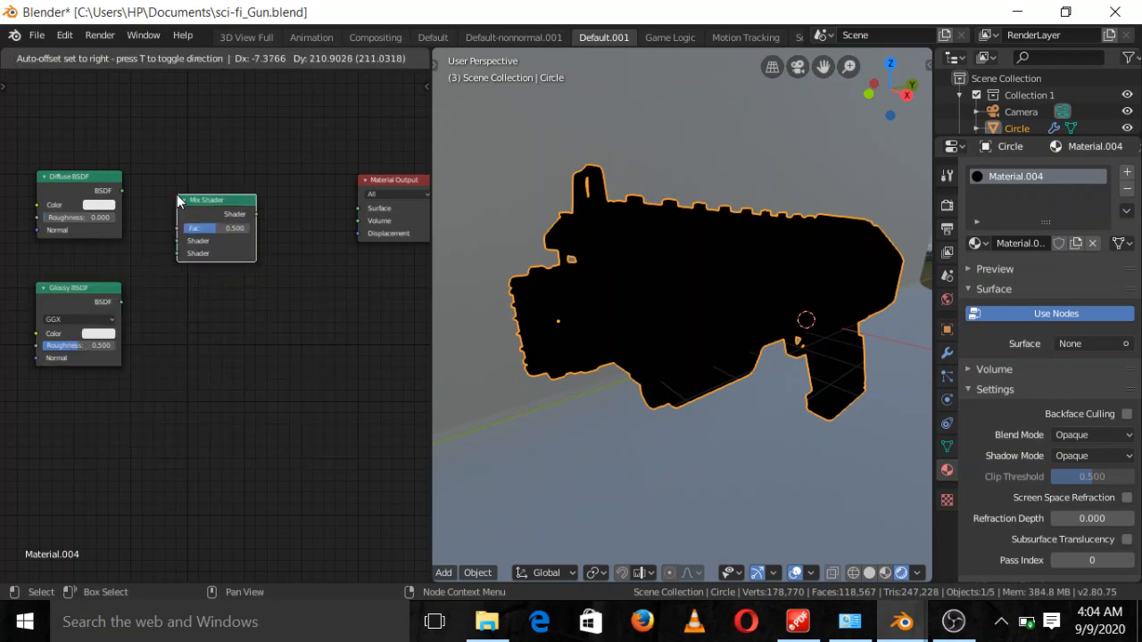
click(177, 195)
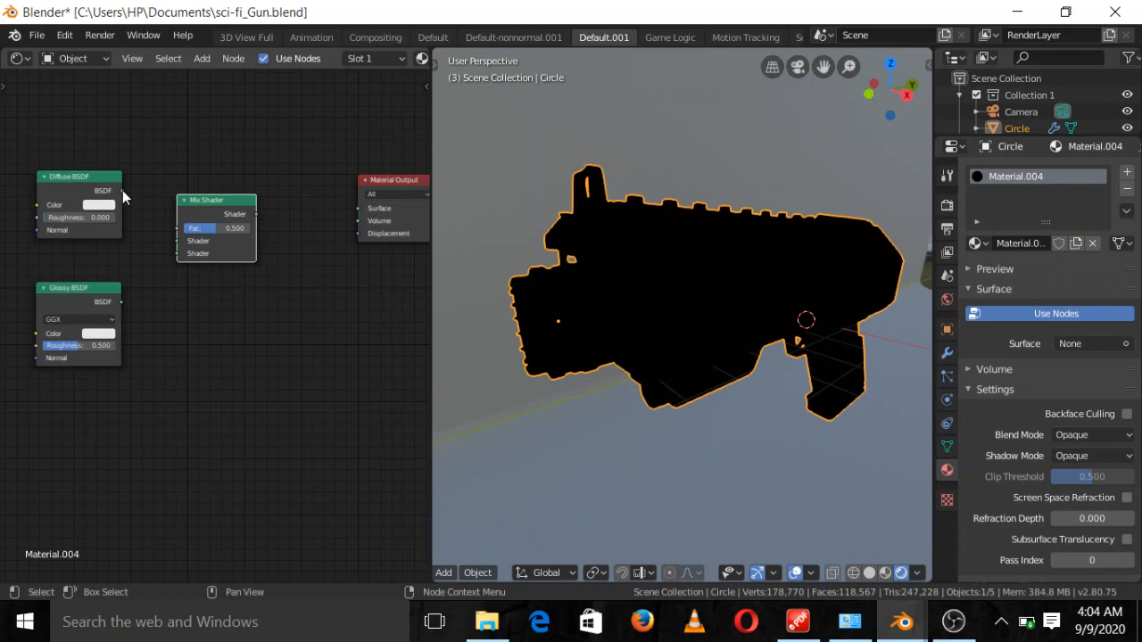
drag(122, 190, 178, 241)
drag(128, 299, 180, 256)
Step: Duplicate the connected Diffuse, Glossy and Mix Shader nodes and place the copies below the originals
scroll(231, 346, down, 3)
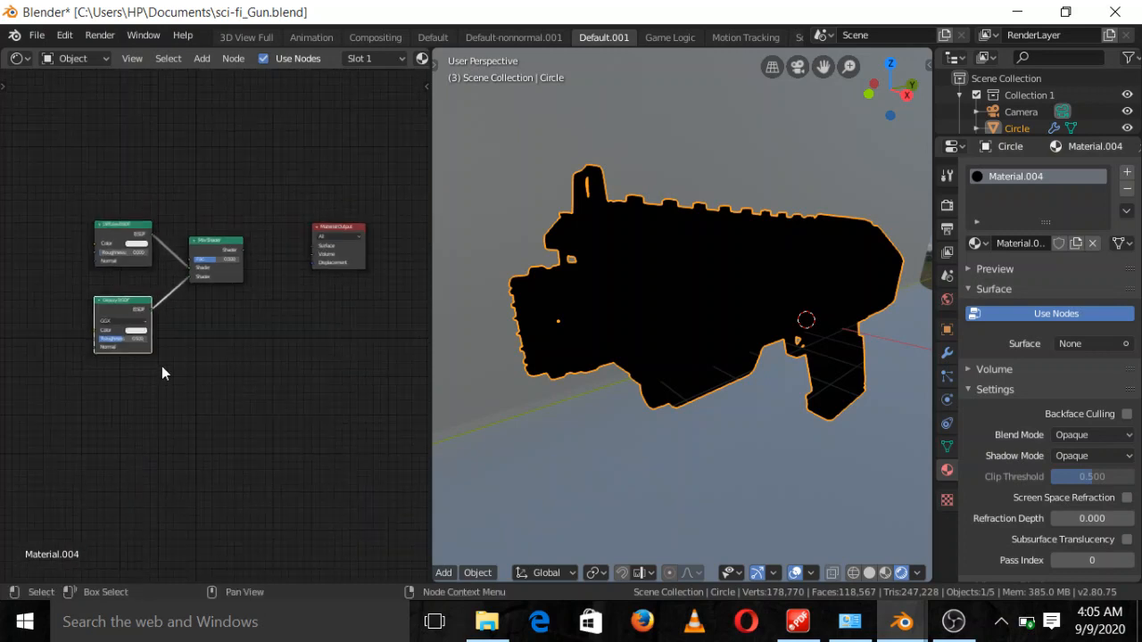
drag(49, 170, 204, 425)
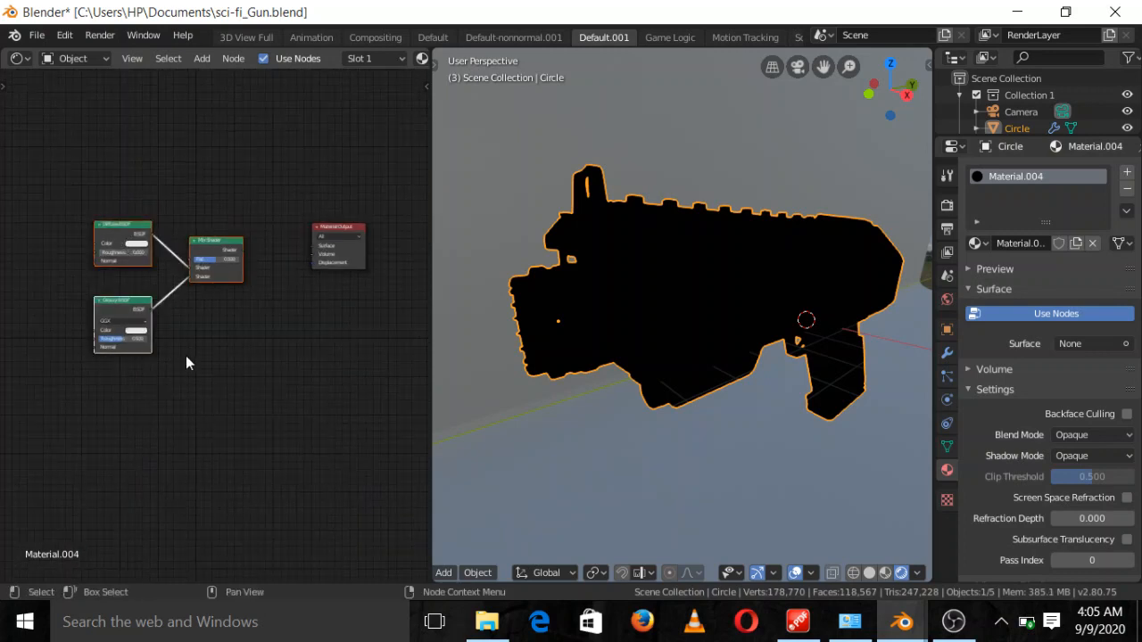
key(shift+d)
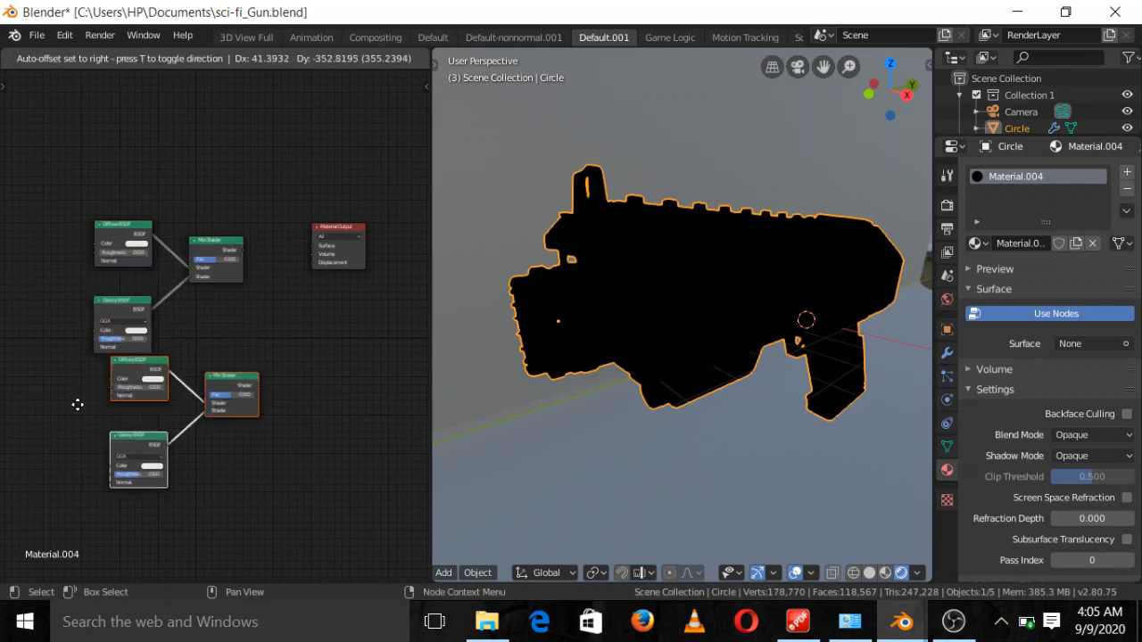
click(45, 391)
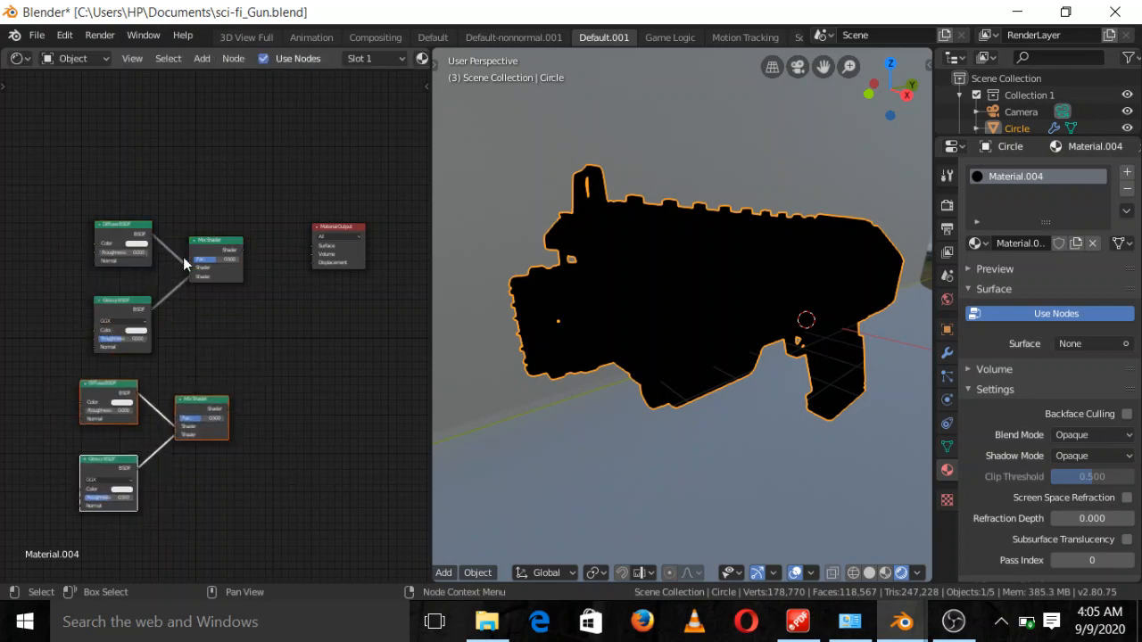
Step: Duplicate the upper Mix Shader node and place the copy below the Material Output node
click(215, 272)
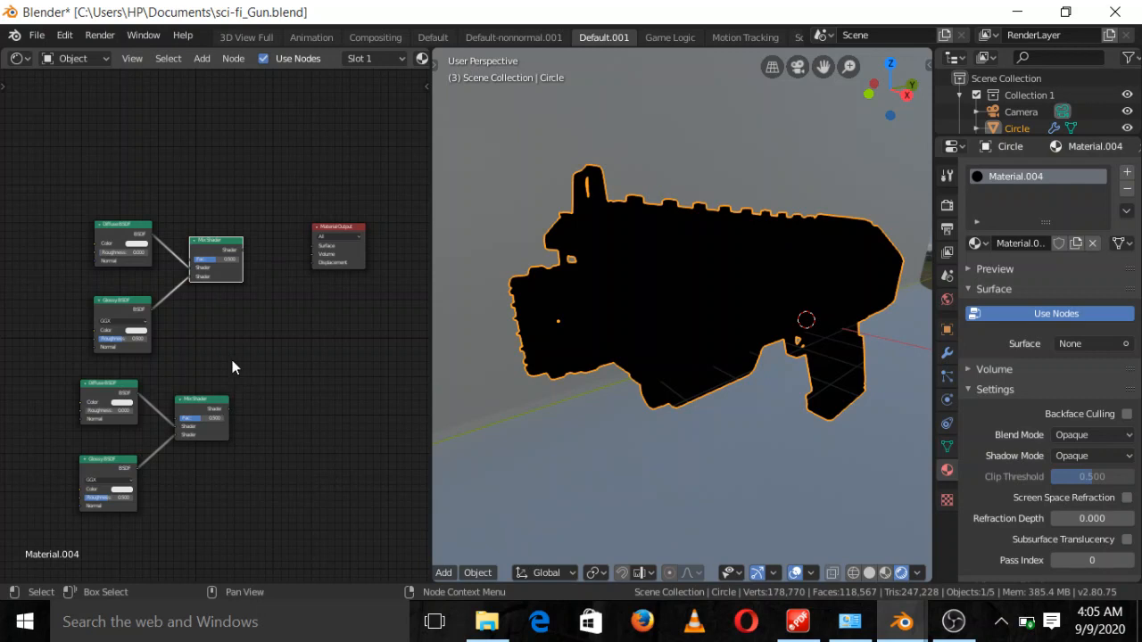
key(shift+d)
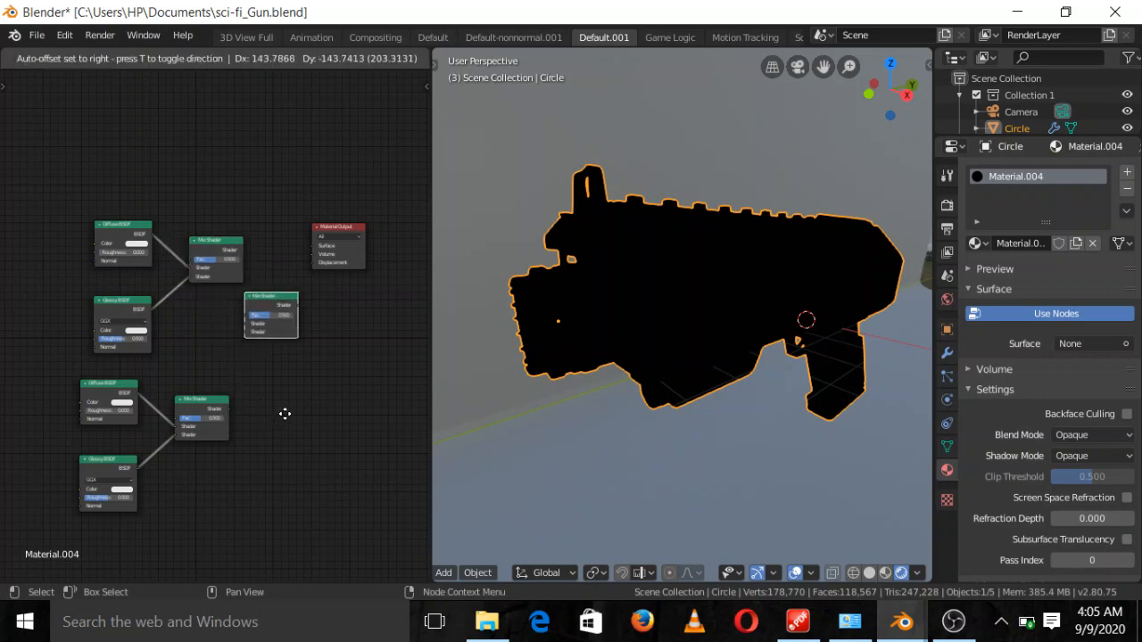
click(294, 418)
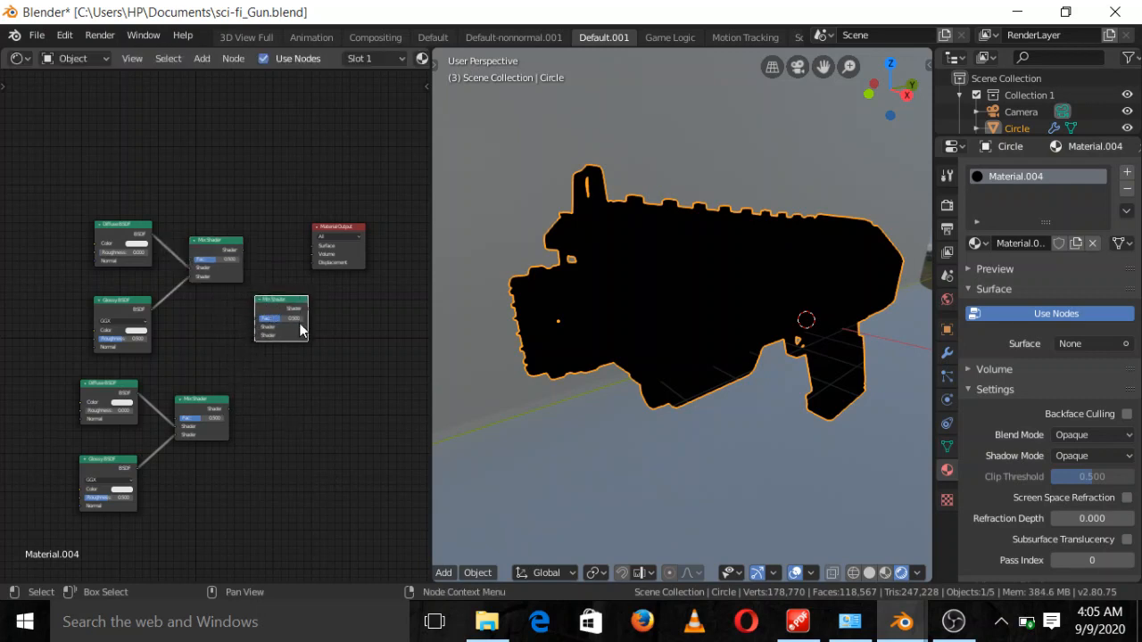
drag(277, 307, 326, 308)
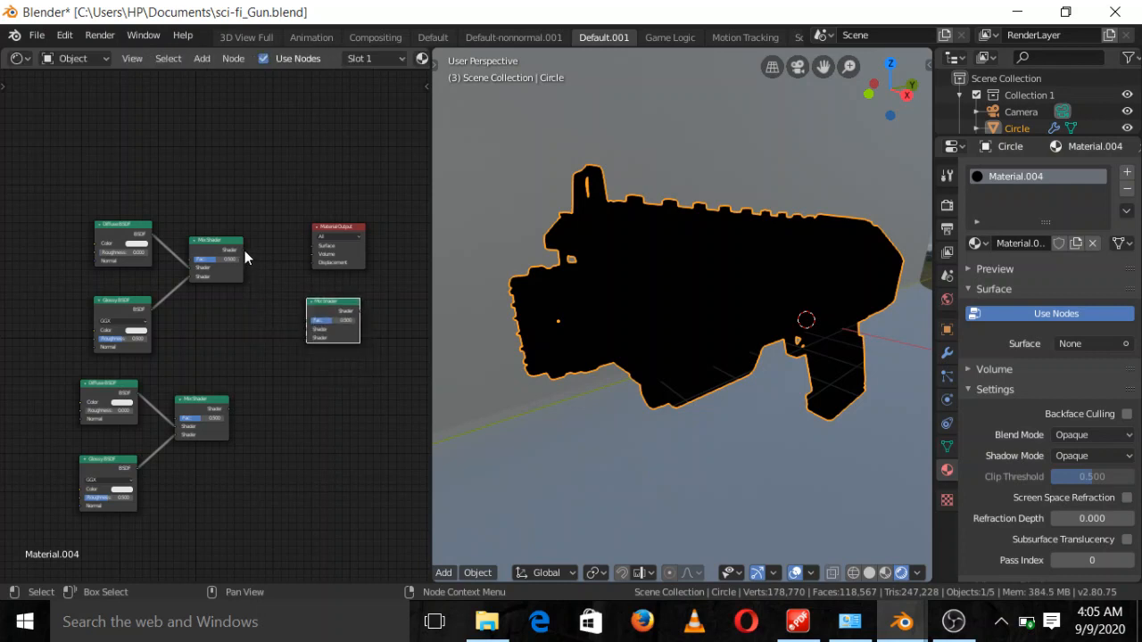
Step: Connect the upper and lower Mix Shader outputs to the first and second shader inputs of the third Mix Shader
drag(243, 250, 304, 334)
drag(242, 253, 310, 330)
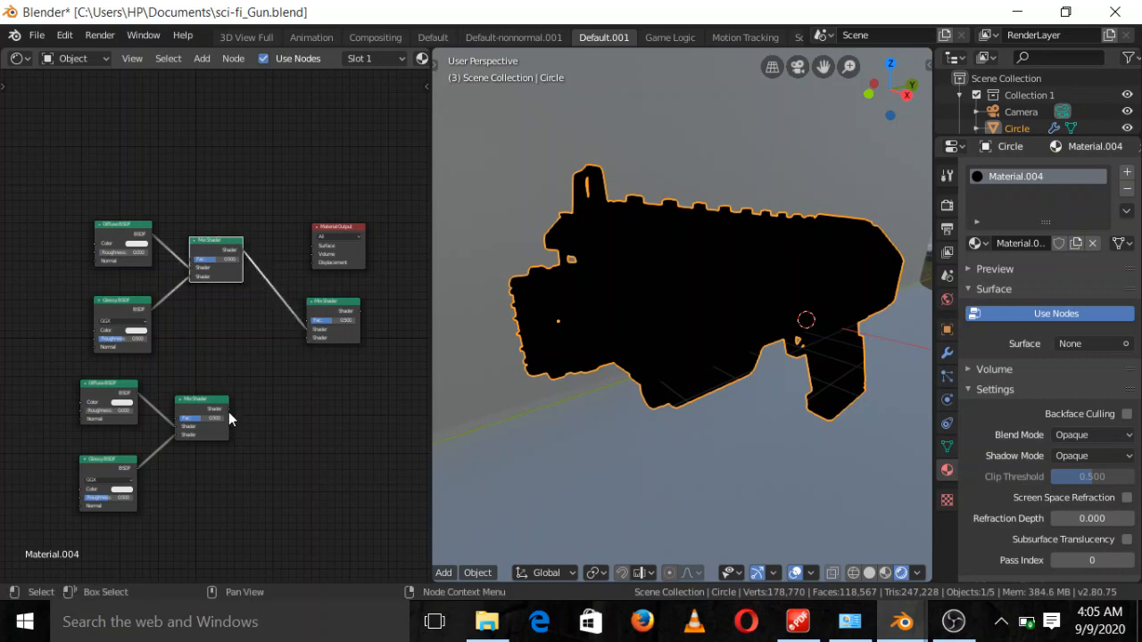
drag(228, 409, 310, 340)
Step: Move the Material Output node past the third Mix Shader and connect that Mix Shader's output to its Surface input
scroll(328, 327, down, 3)
middle_drag(364, 398, 198, 434)
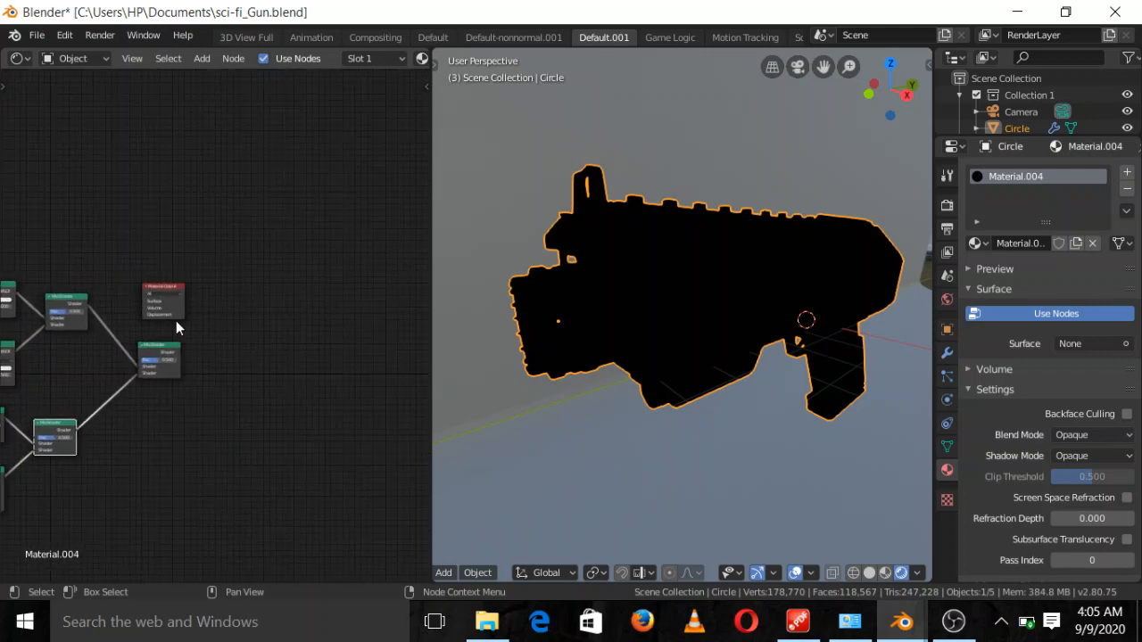
drag(158, 287, 300, 335)
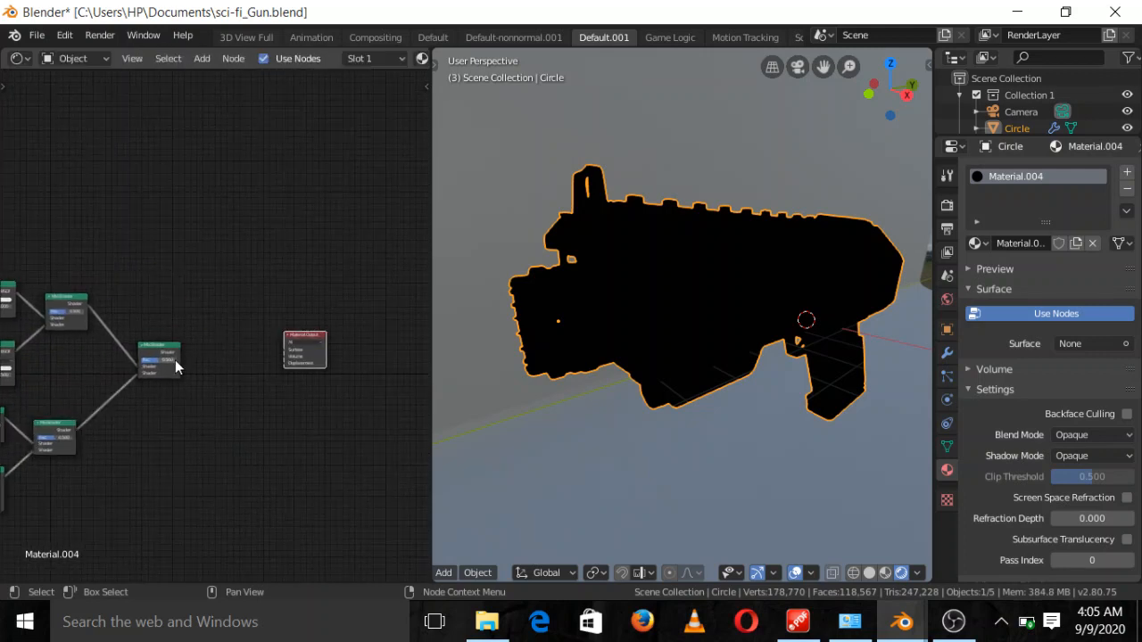
mouse_move(179, 352)
mouse_down()
mouse_move(287, 393)
mouse_move(234, 385)
mouse_move(180, 354)
mouse_move(284, 355)
mouse_move(241, 375)
mouse_up()
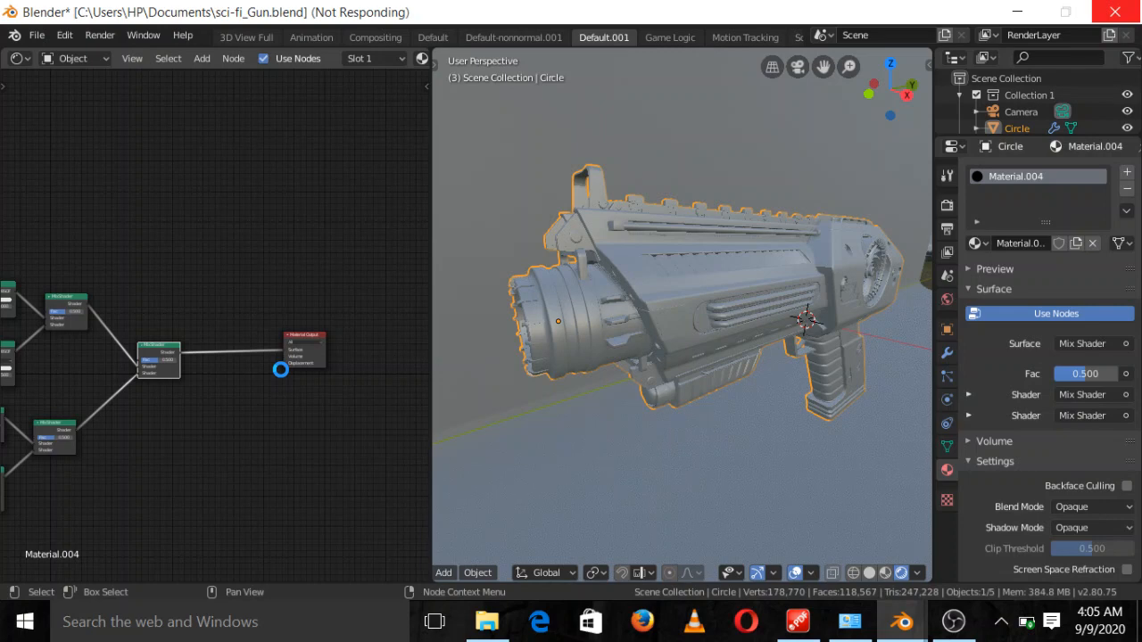
Step: Set the color of the upper Diffuse BSDF node to light orange
scroll(281, 370, up, 1)
scroll(278, 369, up, 3)
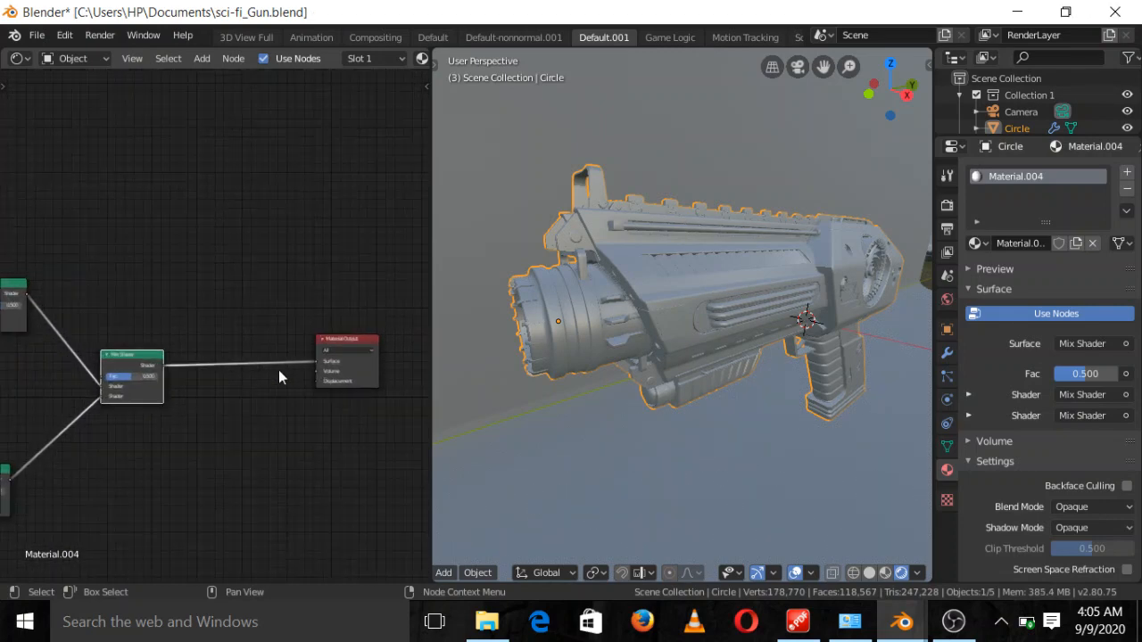
scroll(278, 369, down, 2)
middle_drag(194, 382, 257, 374)
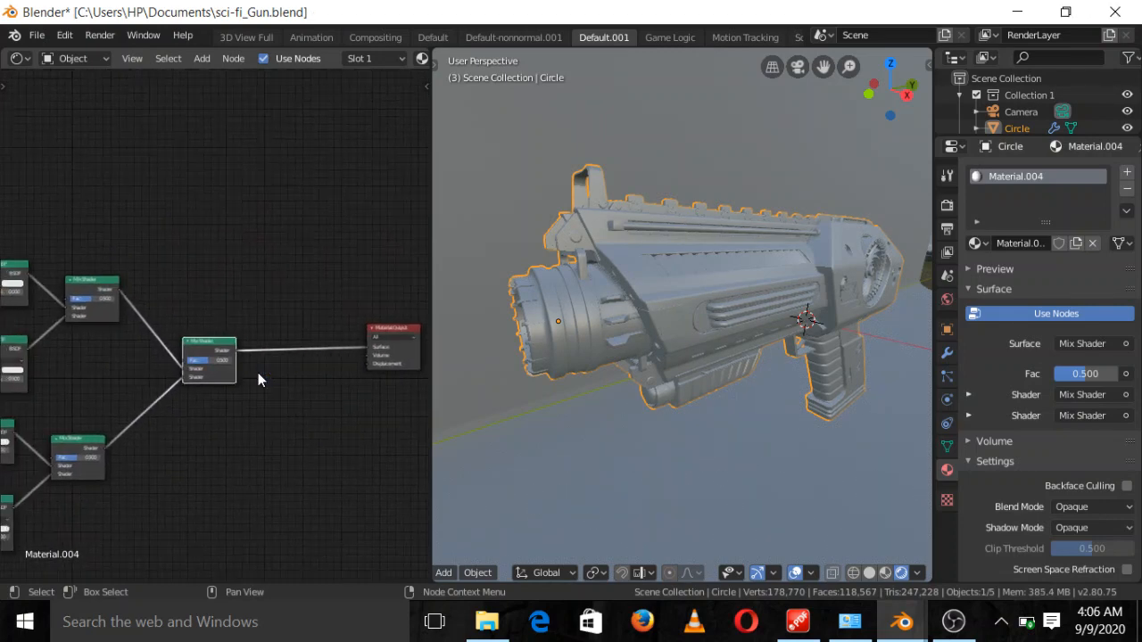
scroll(257, 379, up, 1)
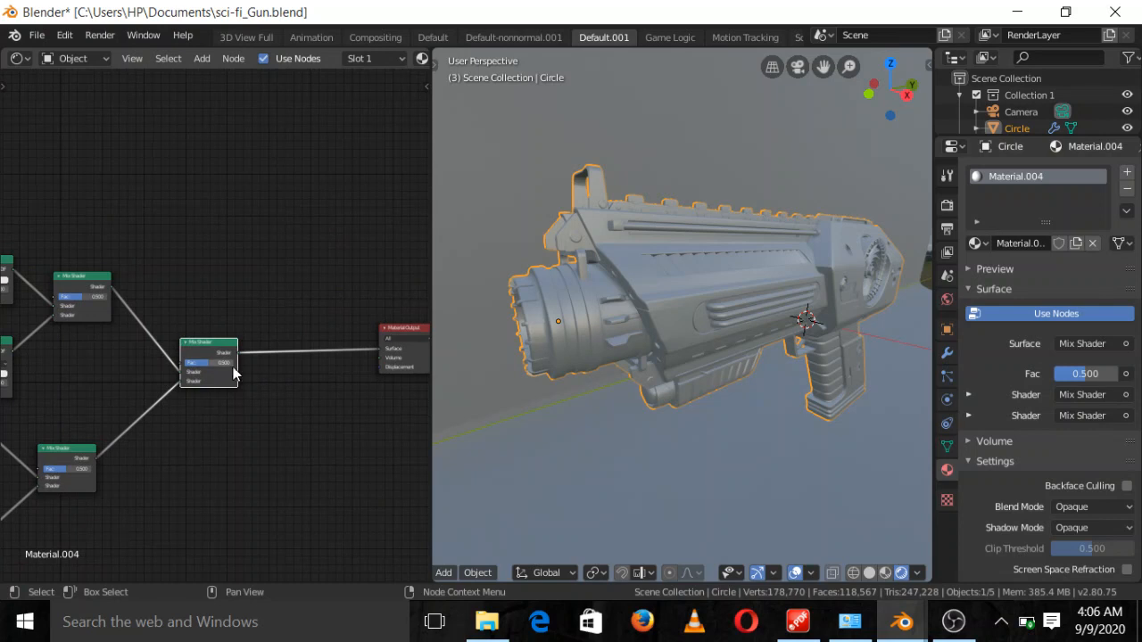
scroll(230, 369, up, 1)
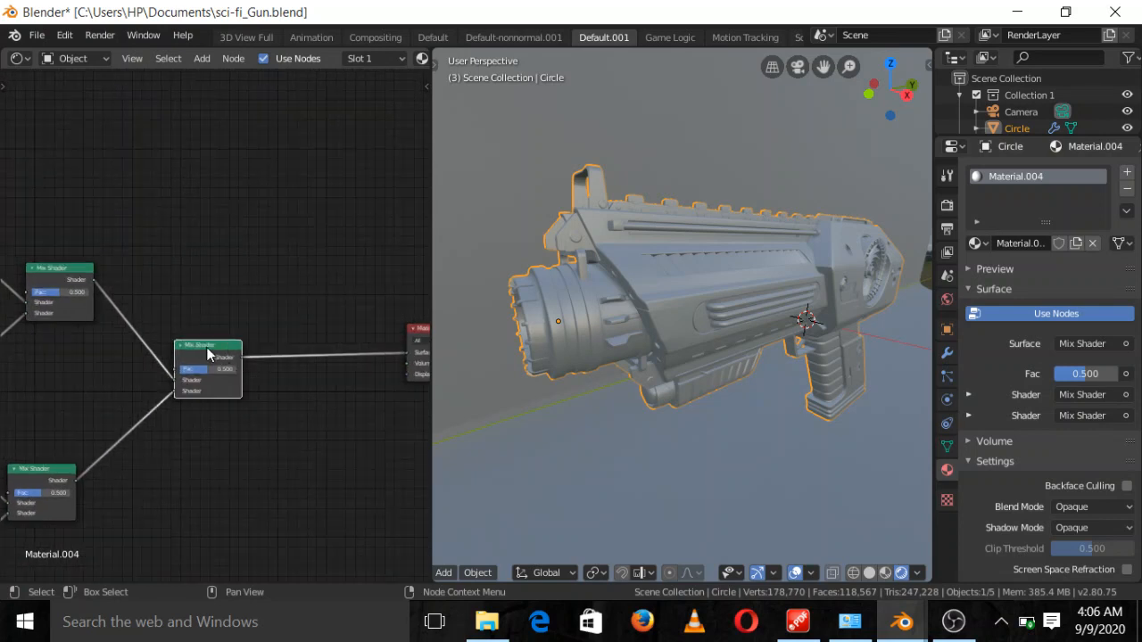
click(76, 271)
scroll(162, 278, down, 1)
scroll(87, 294, down, 2)
middle_drag(91, 296, 273, 265)
scroll(264, 280, up, 3)
scroll(260, 280, up, 1)
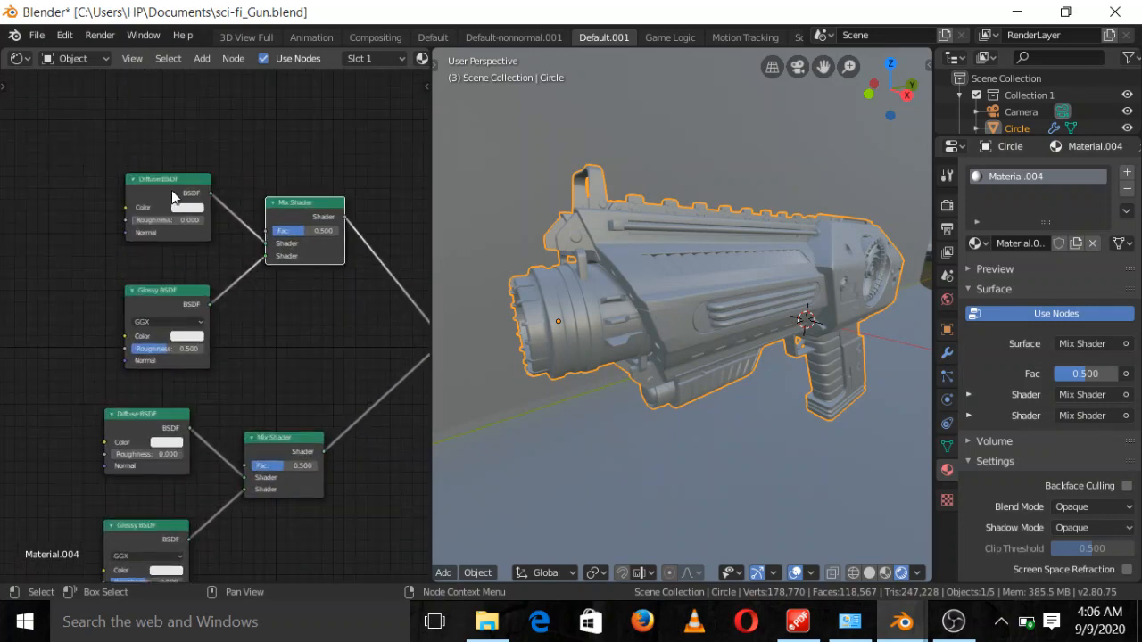
click(187, 210)
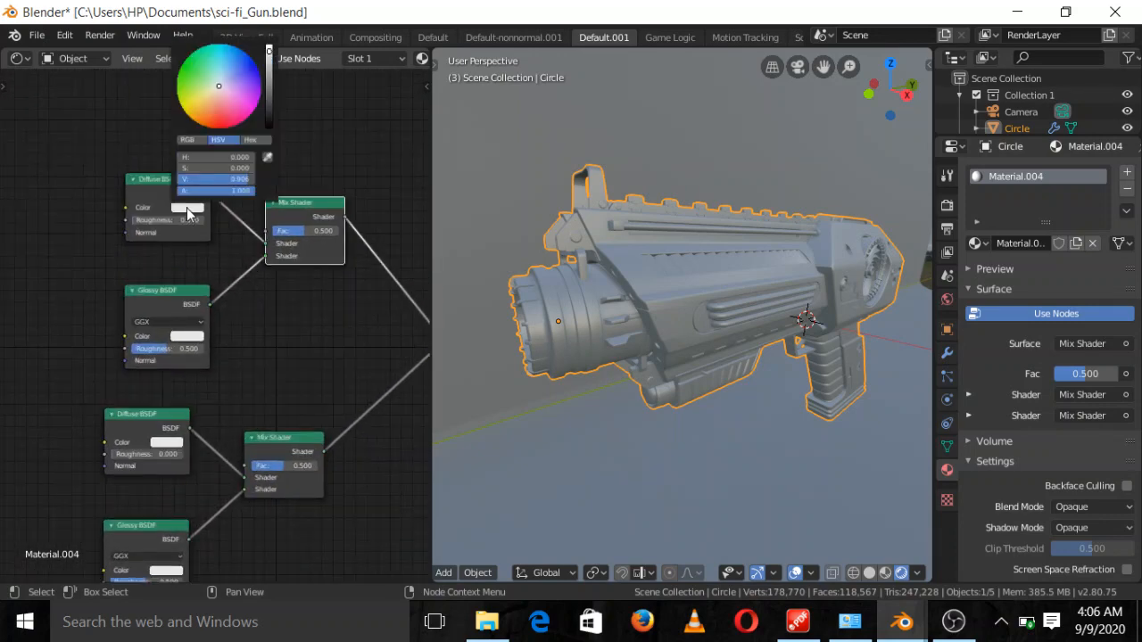
click(210, 105)
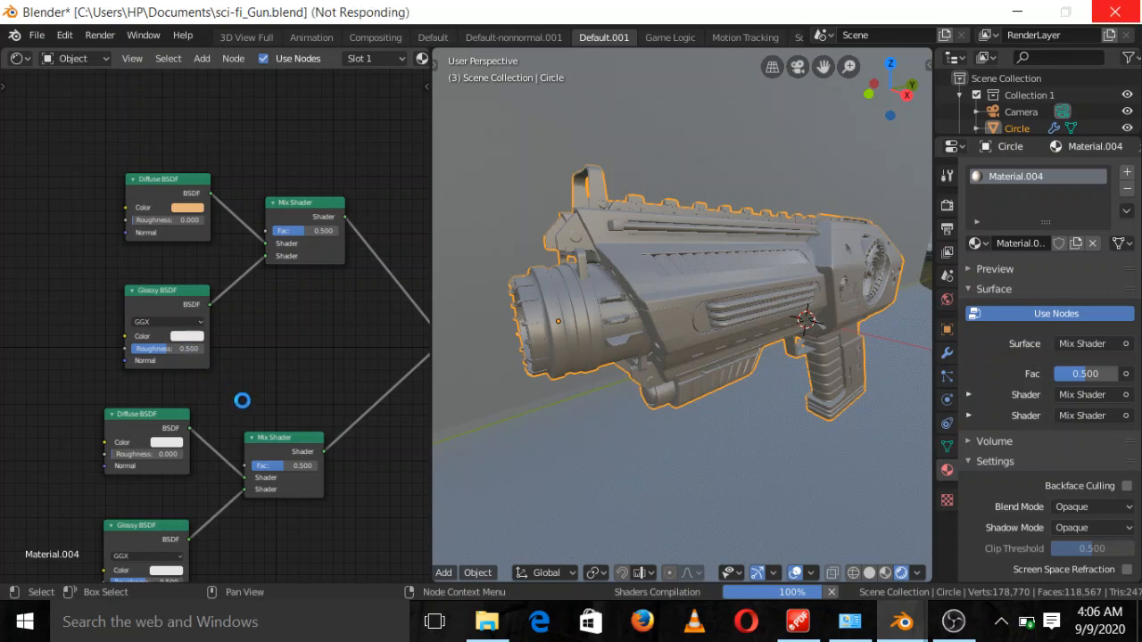
Step: Set the color of the upper Glossy BSDF node to yellow
click(171, 297)
click(184, 338)
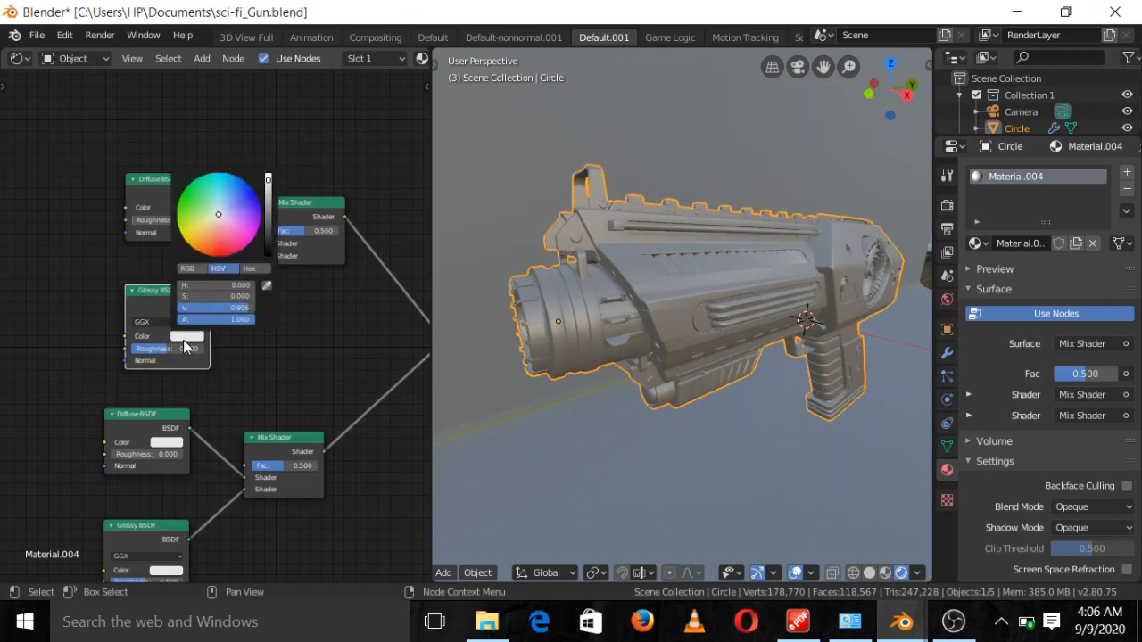
click(209, 234)
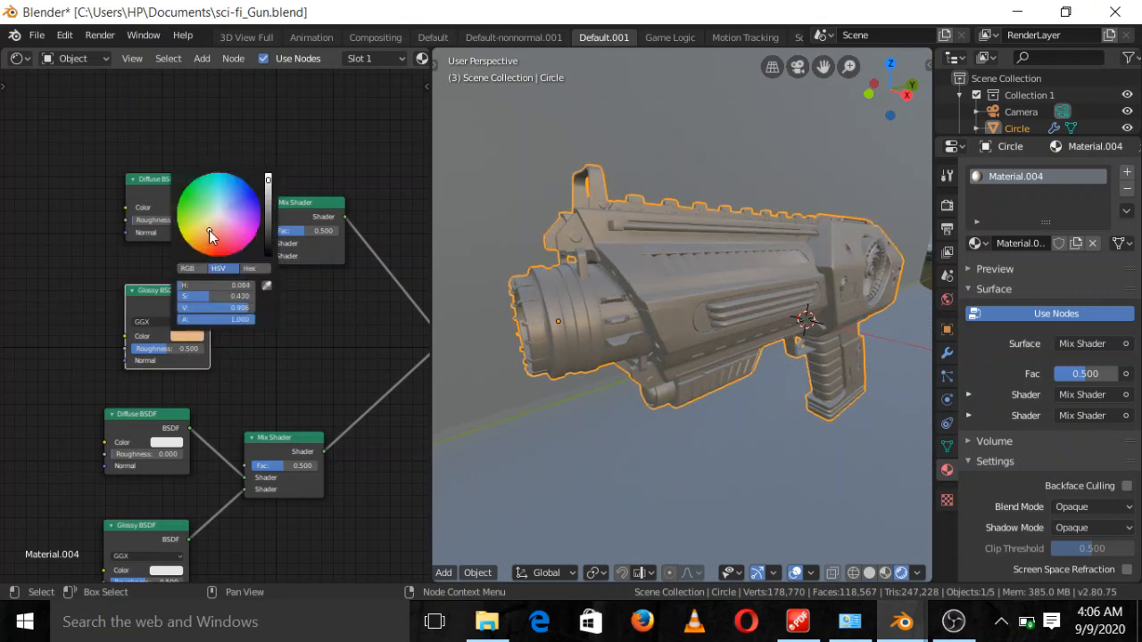
drag(209, 234, 196, 231)
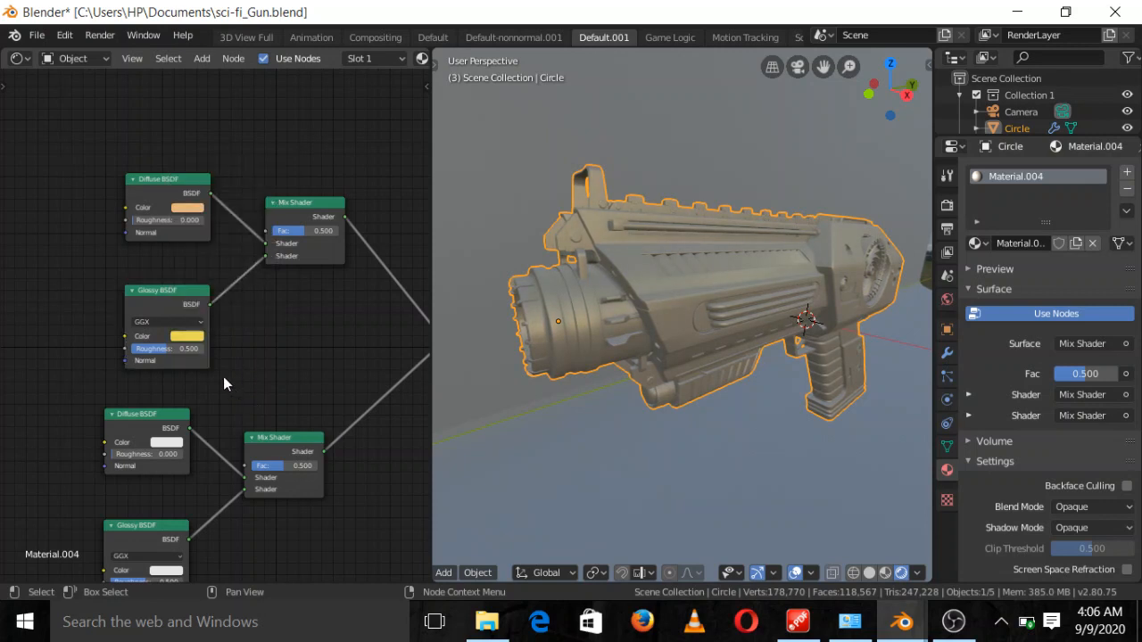
Step: Set the lower Diffuse BSDF color to salmon pink and the lower Glossy BSDF color to light orange
click(177, 443)
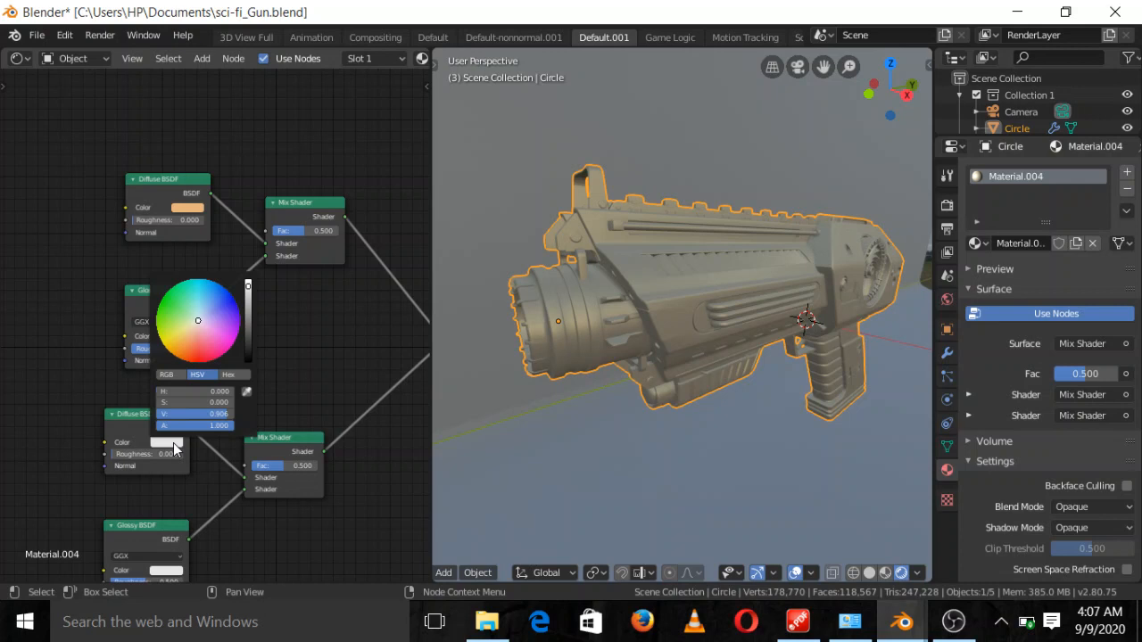
click(196, 346)
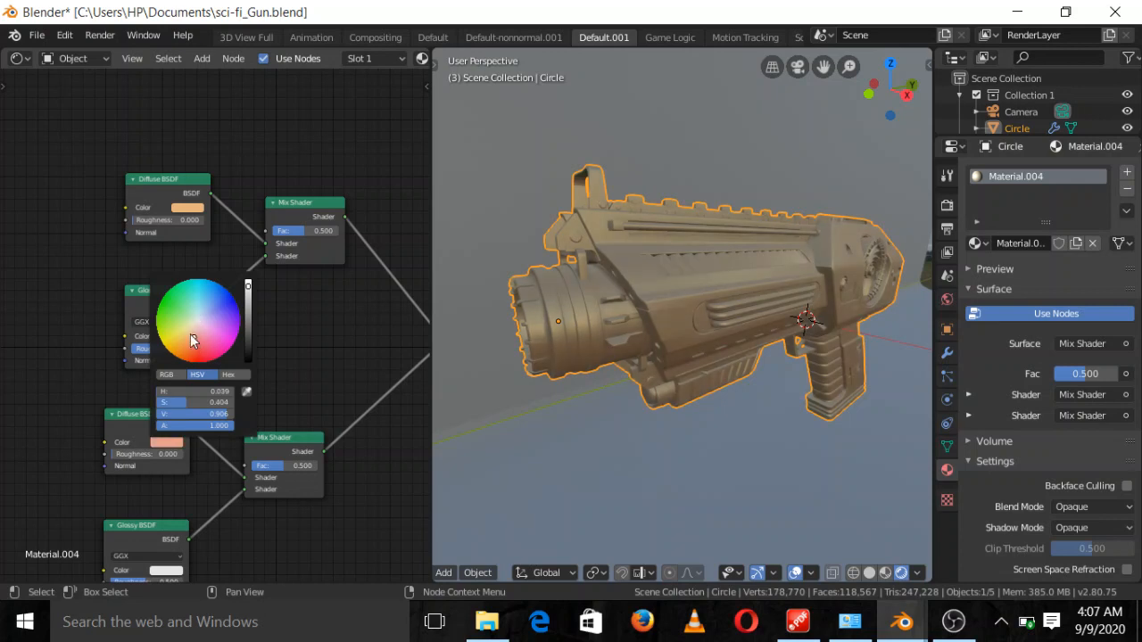
click(166, 571)
click(184, 460)
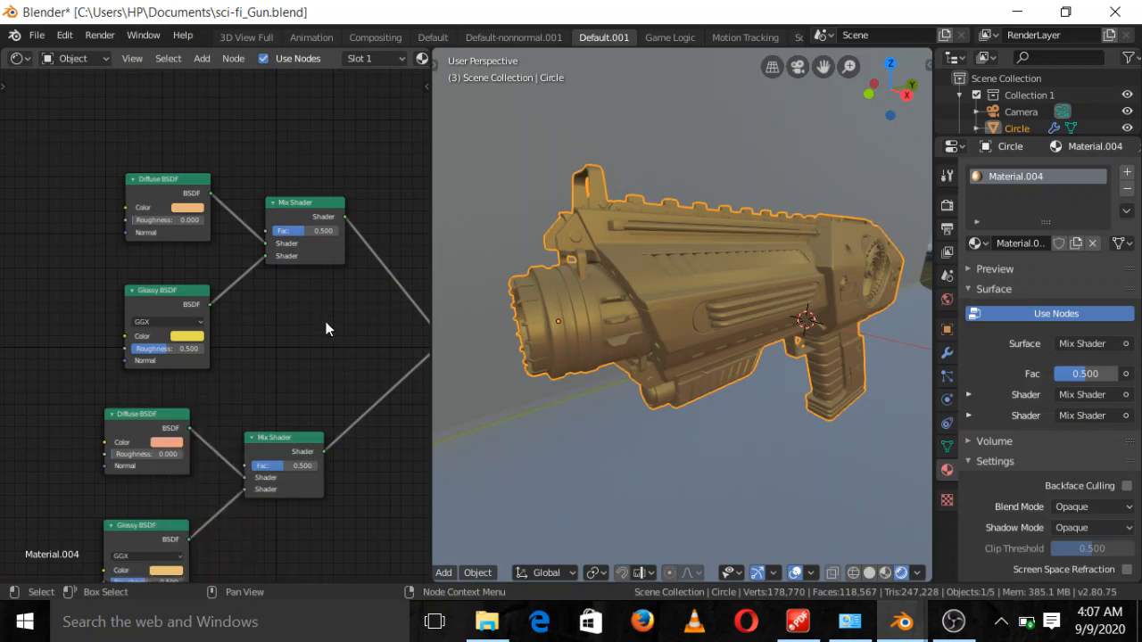
Step: Add a Layer Weight node above the upper Mix Shader and connect its Facing output to the third Mix Shader's Fac input
scroll(324, 325, down, 2)
middle_drag(288, 326, 248, 361)
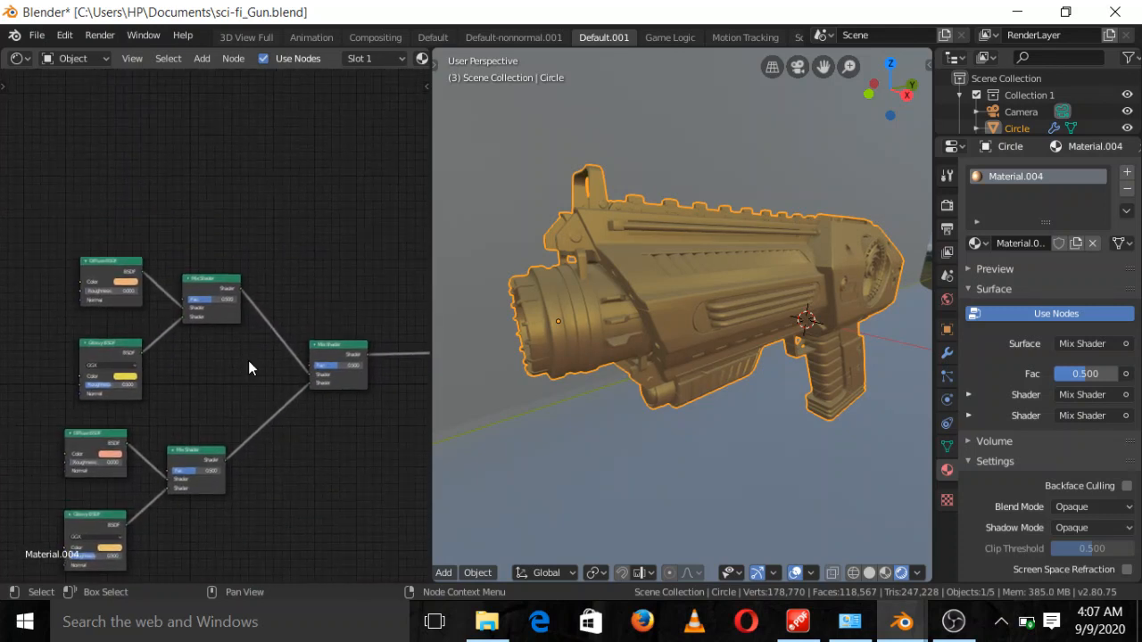
scroll(248, 360, up, 2)
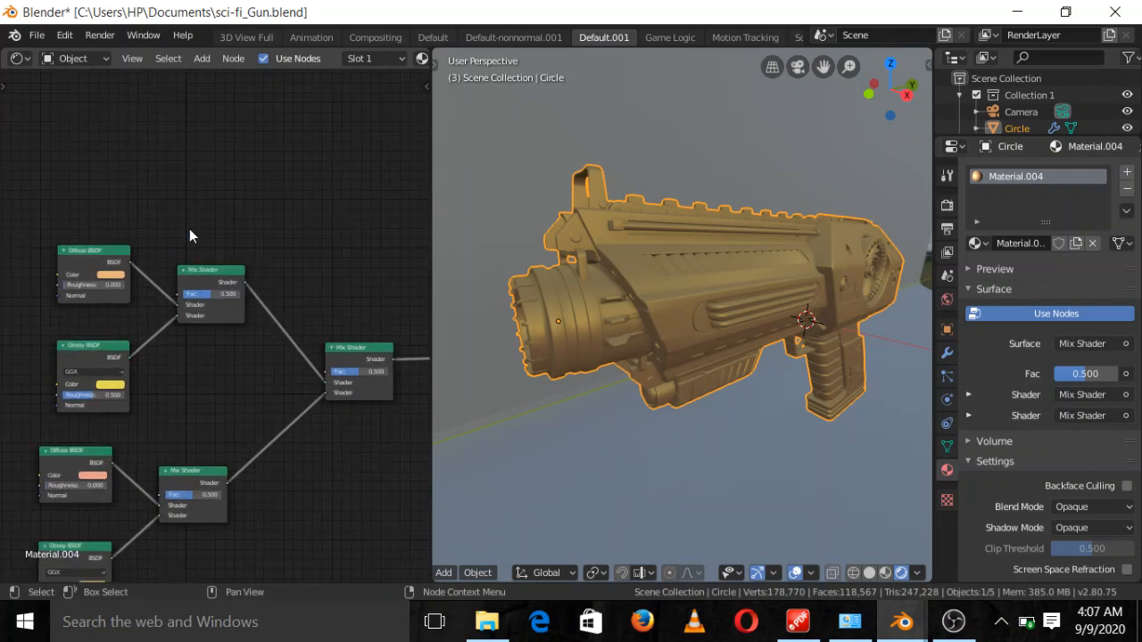
key(shift+a)
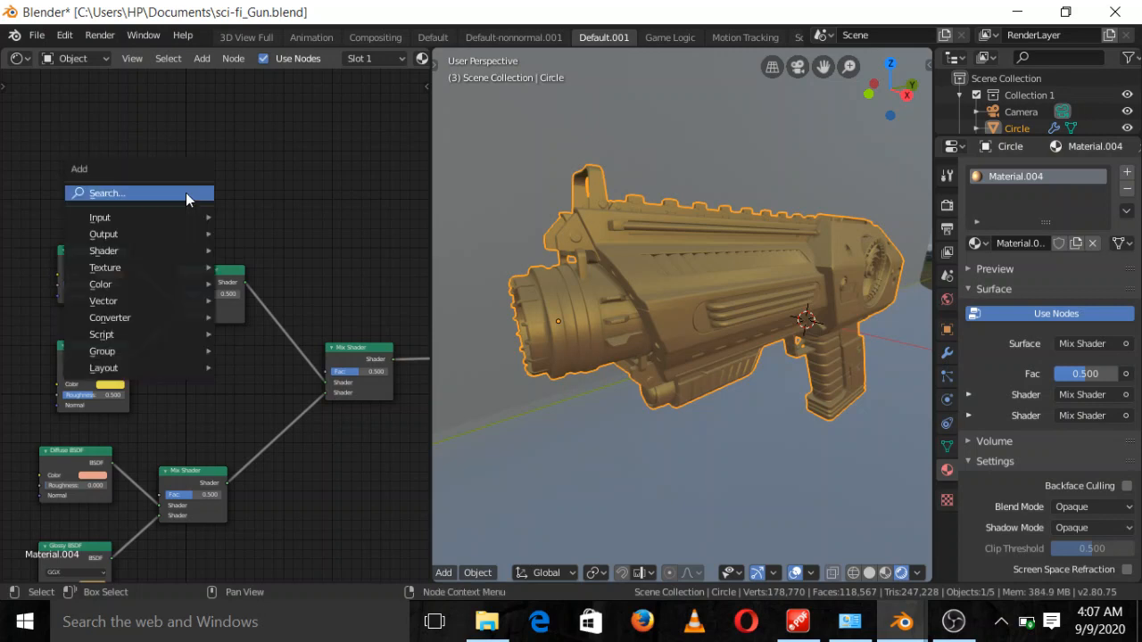
click(172, 191)
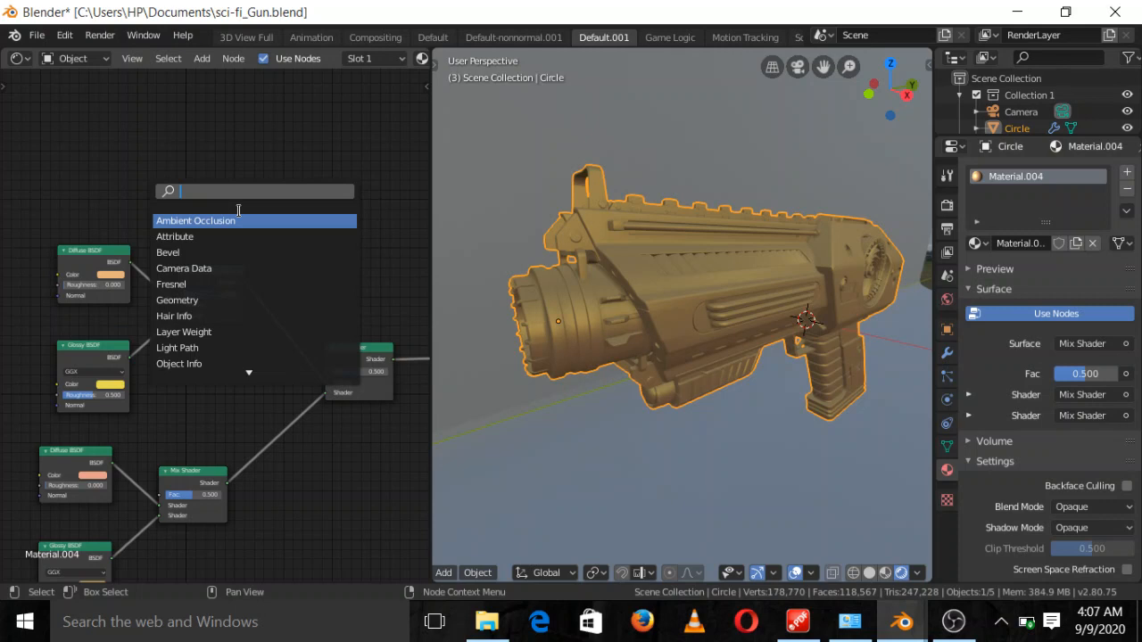
text(LAY)
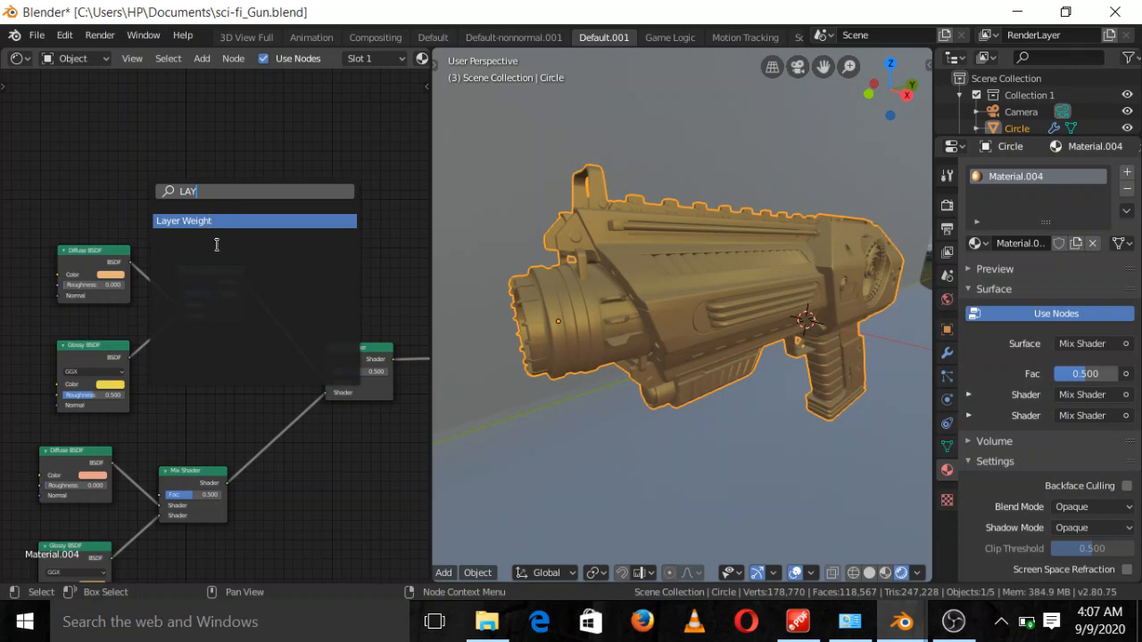
click(206, 221)
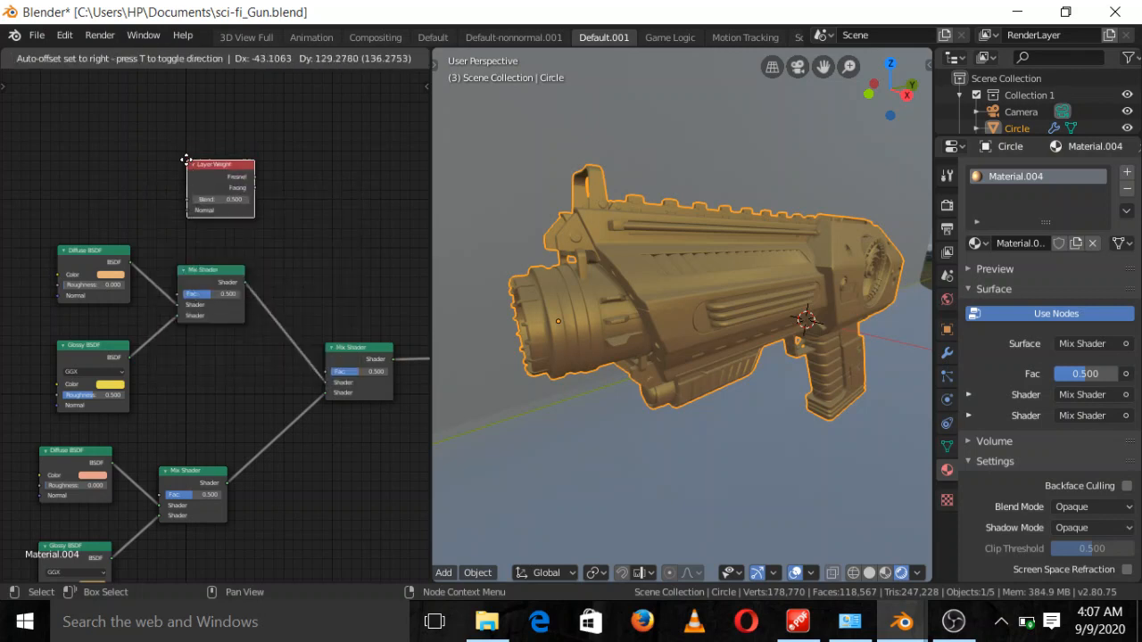
click(174, 158)
drag(244, 192, 312, 351)
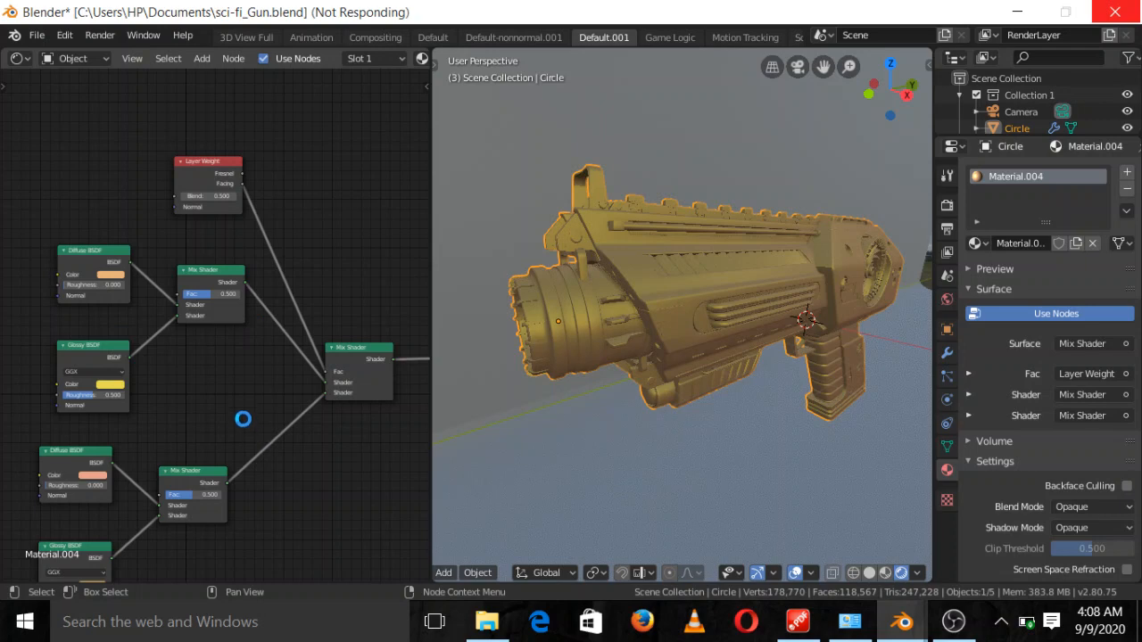
Step: Add a Noise Texture node below the Material Output link and connect its Fac output to the Displacement input
scroll(248, 352, down, 3)
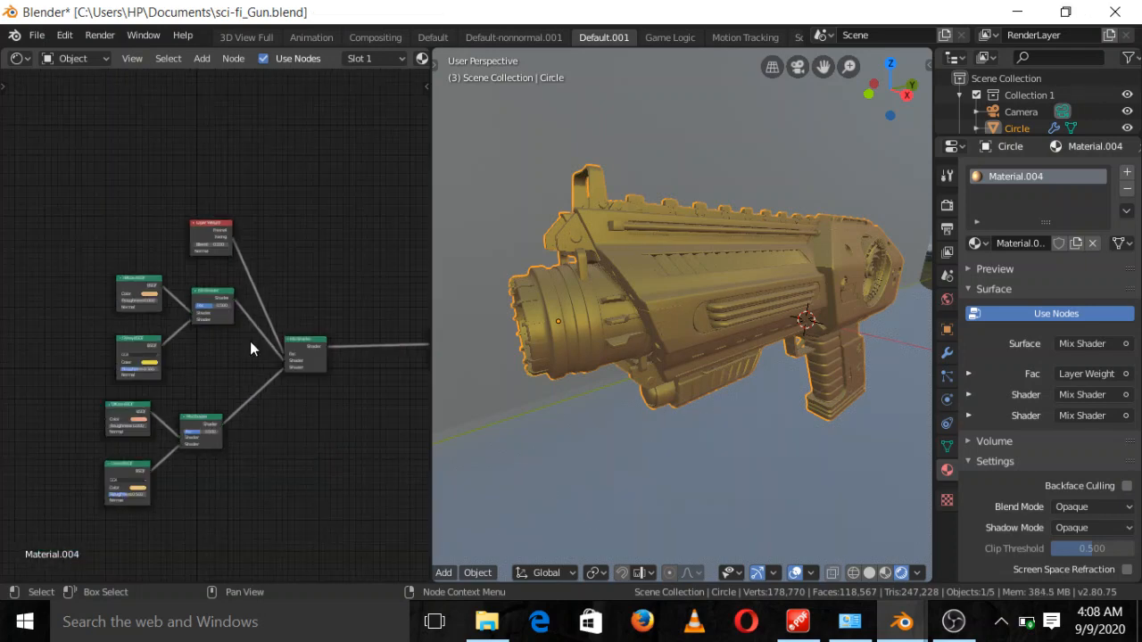
scroll(251, 346, down, 2)
scroll(257, 382, up, 4)
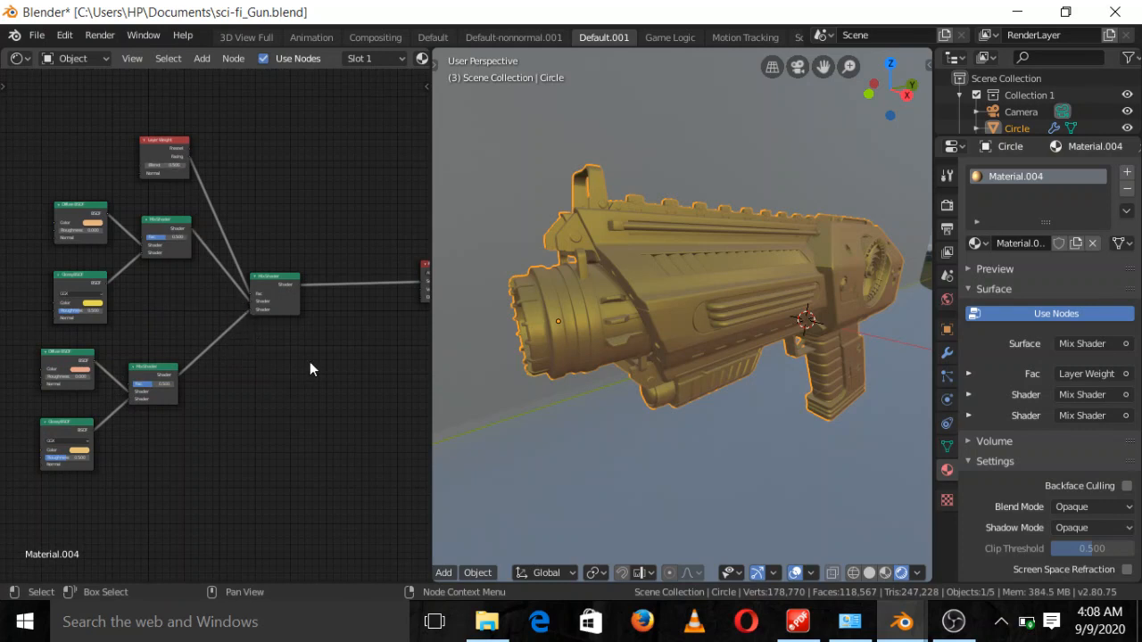
middle_drag(310, 362, 214, 372)
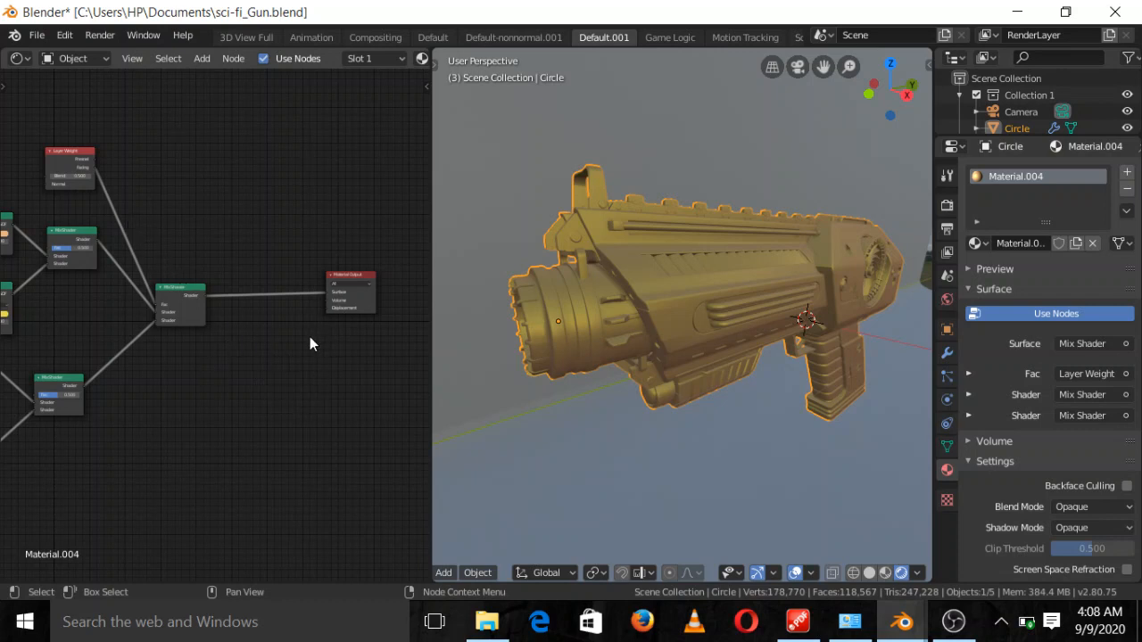
key(shift+a)
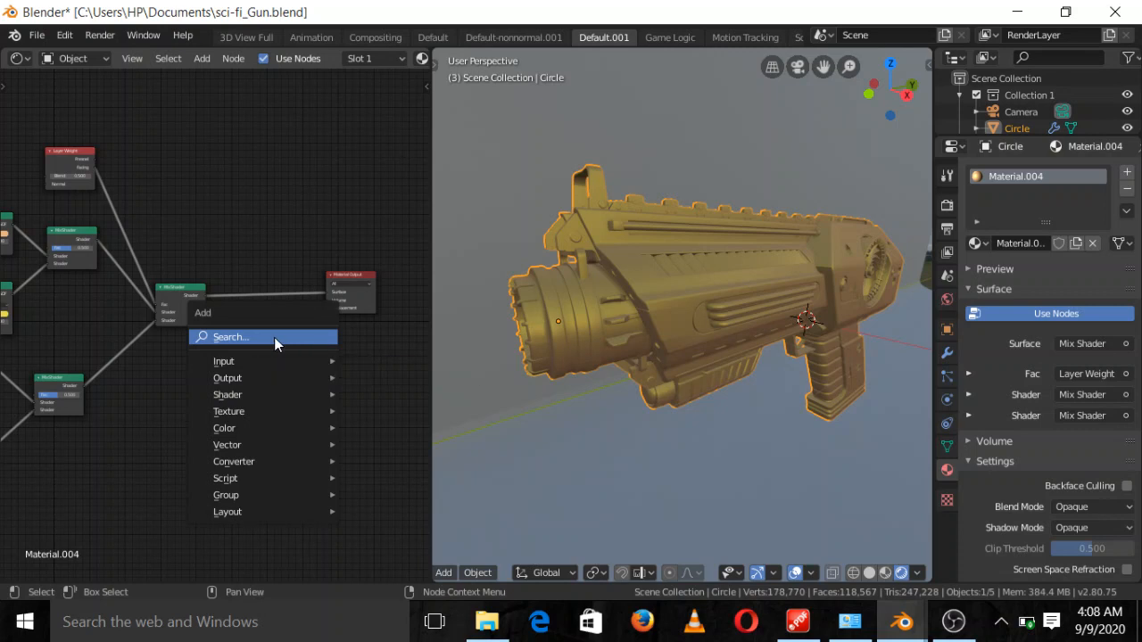
click(273, 337)
text(NOI)
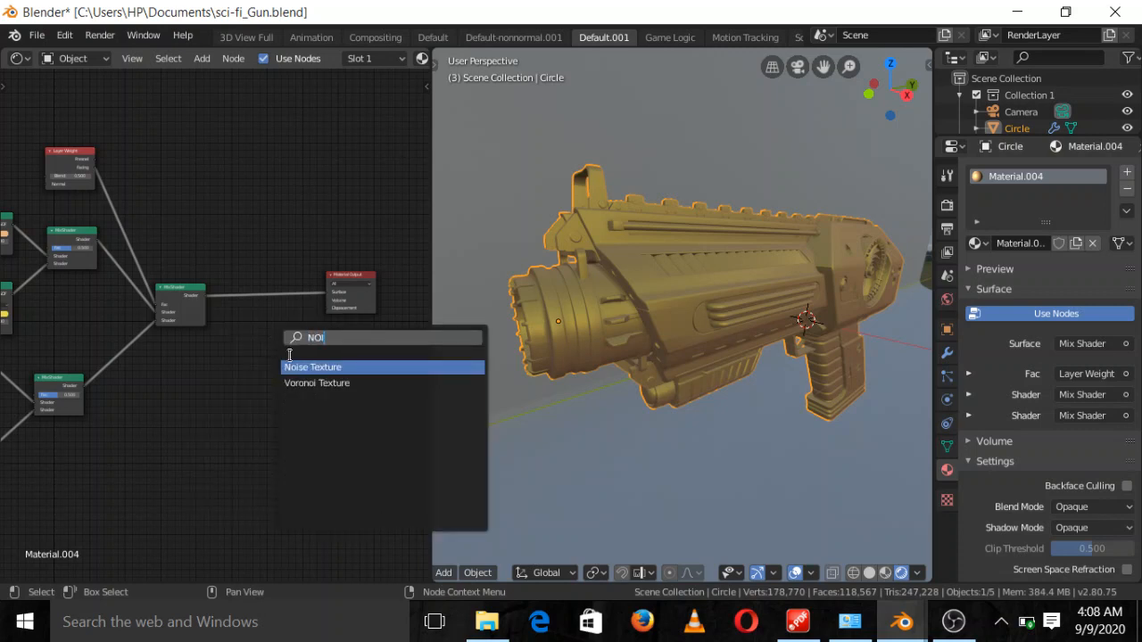
click(300, 365)
click(242, 351)
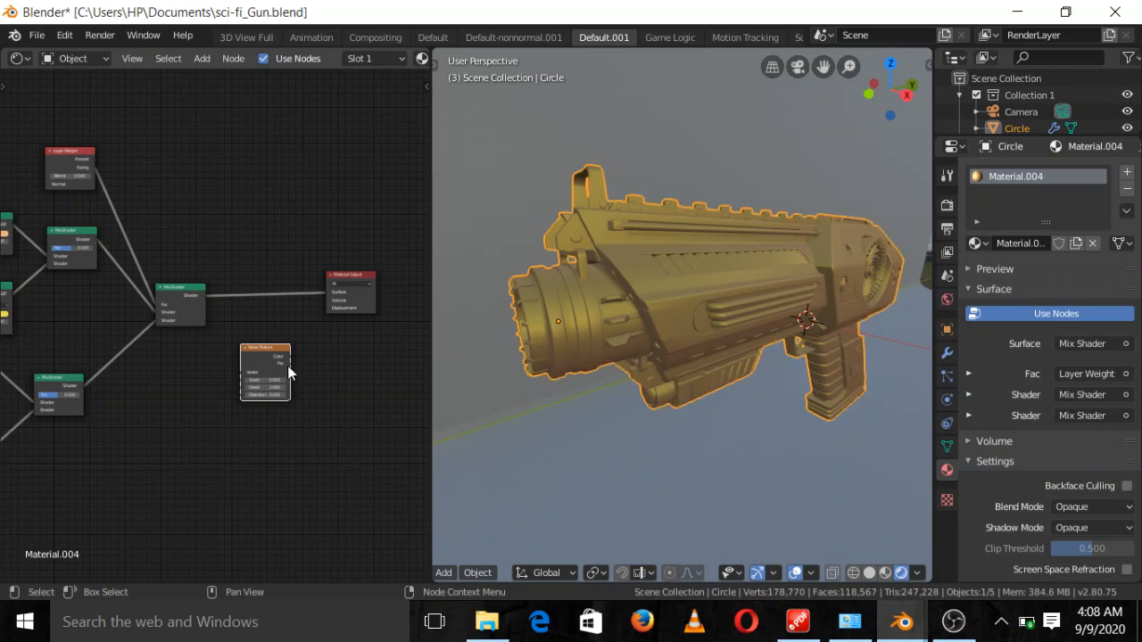
drag(289, 363, 326, 323)
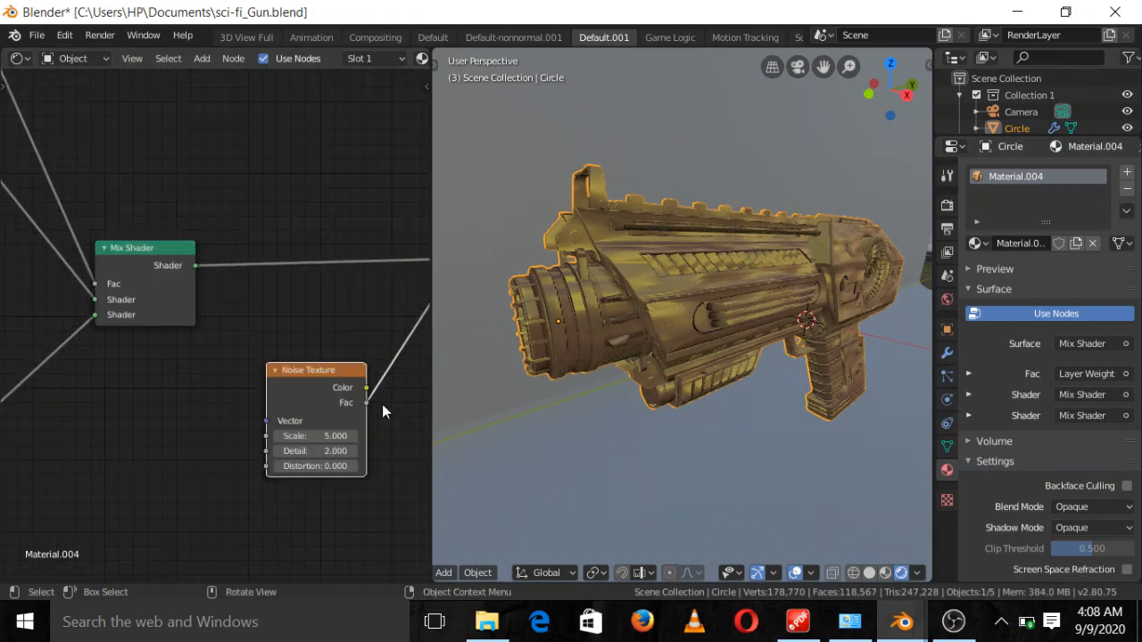
Step: Insert a Bright/Contrast node into the link between the Noise Texture and the Material Output's Displacement input
scroll(281, 378, down, 3)
middle_drag(295, 456, 174, 459)
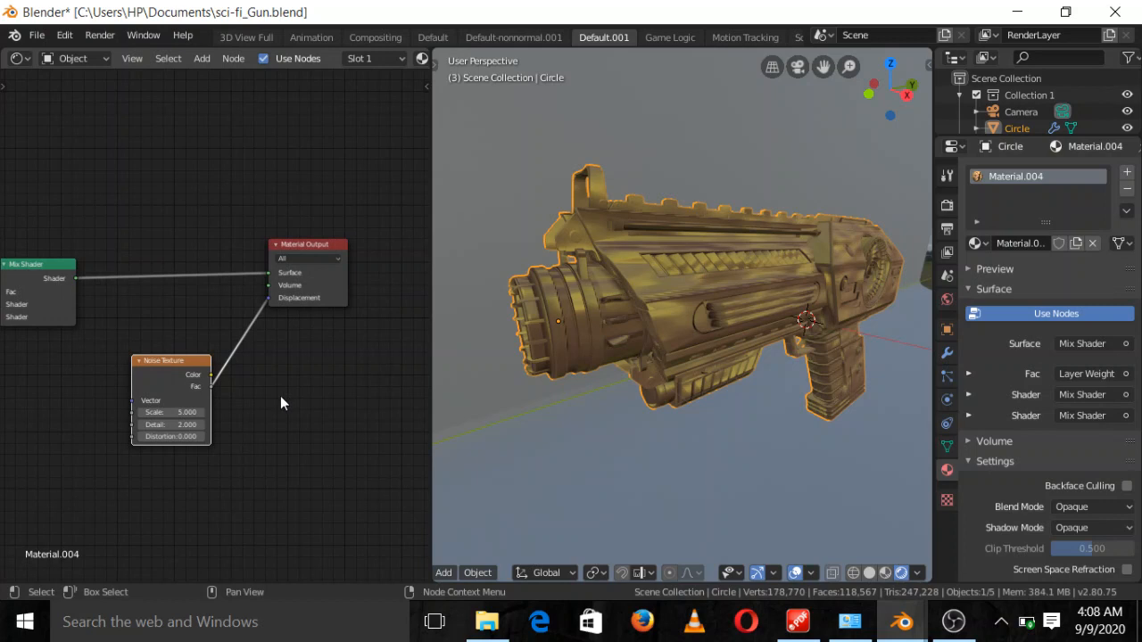
key(shift+a)
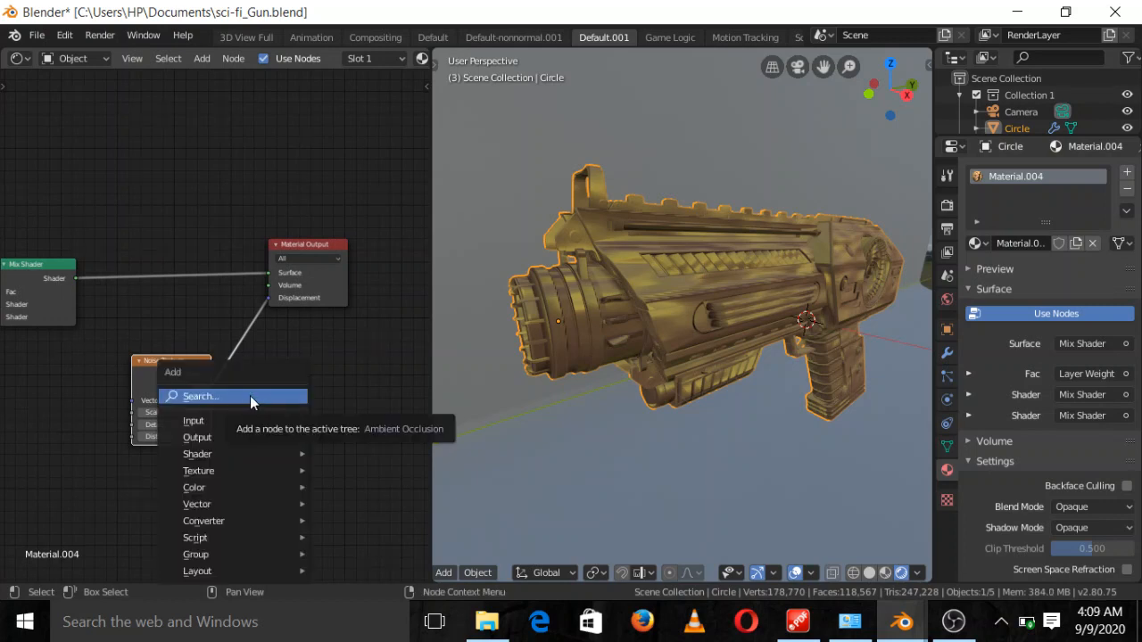
click(243, 396)
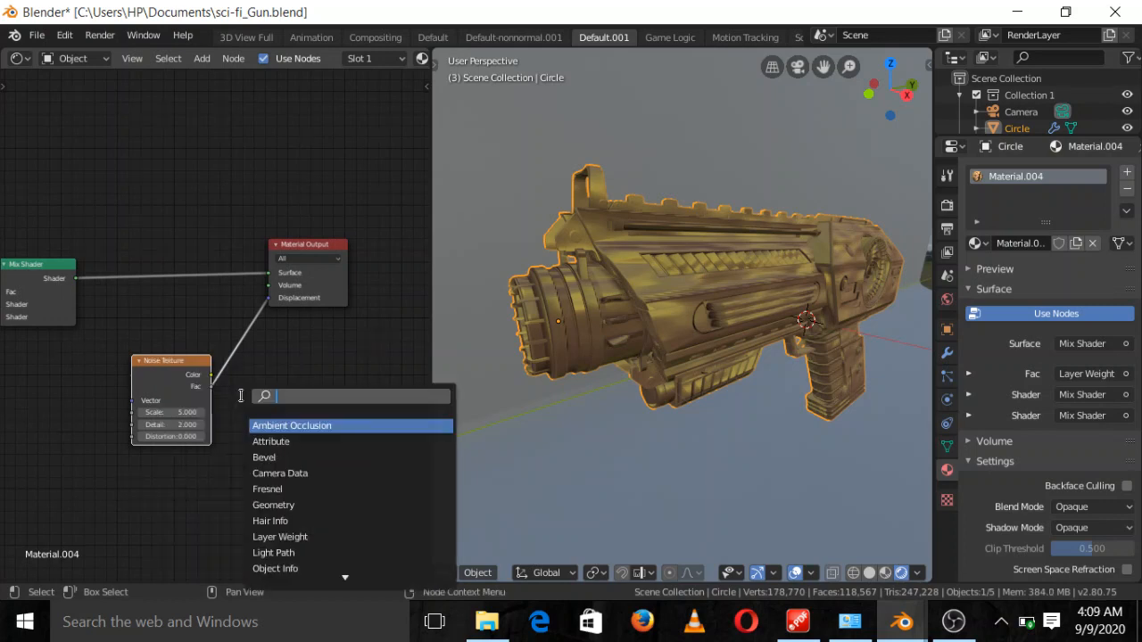
text(BR)
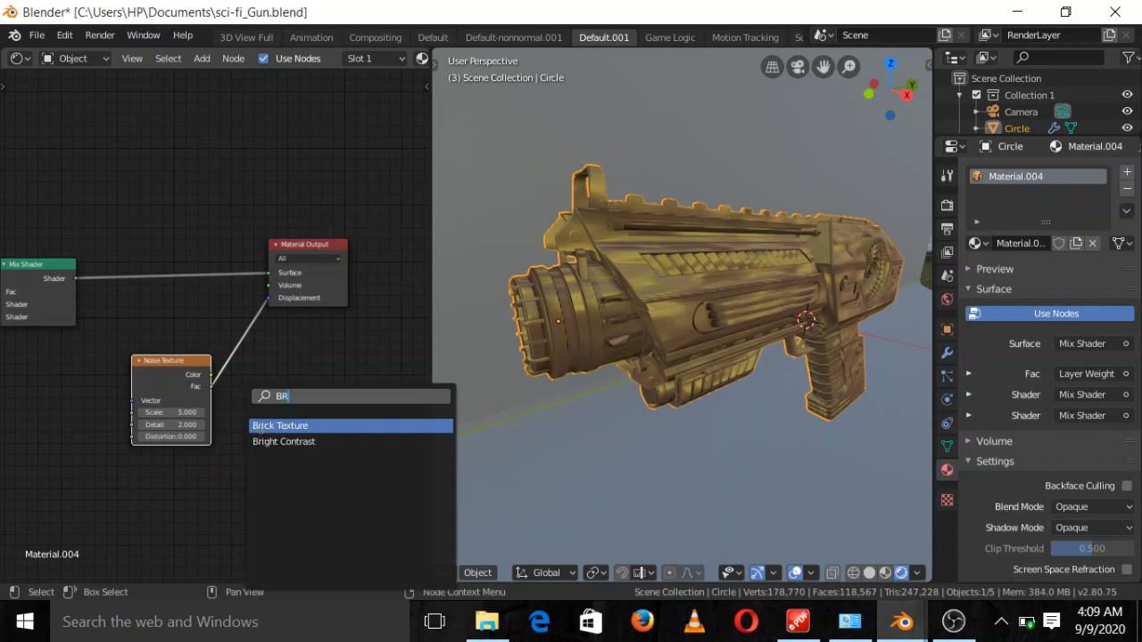
click(275, 442)
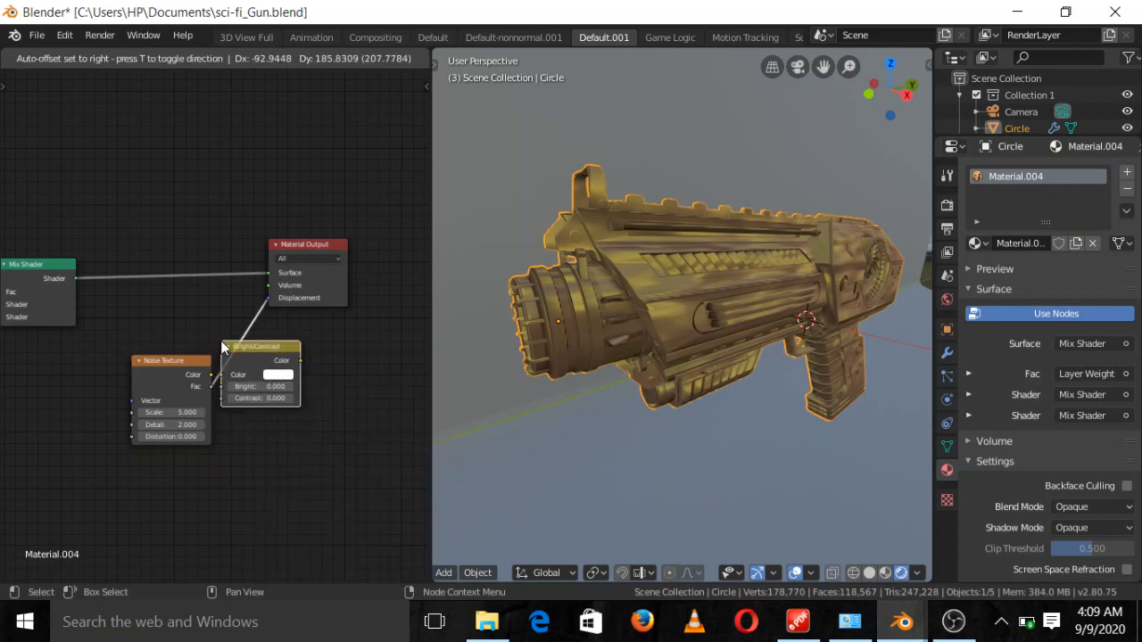
click(258, 347)
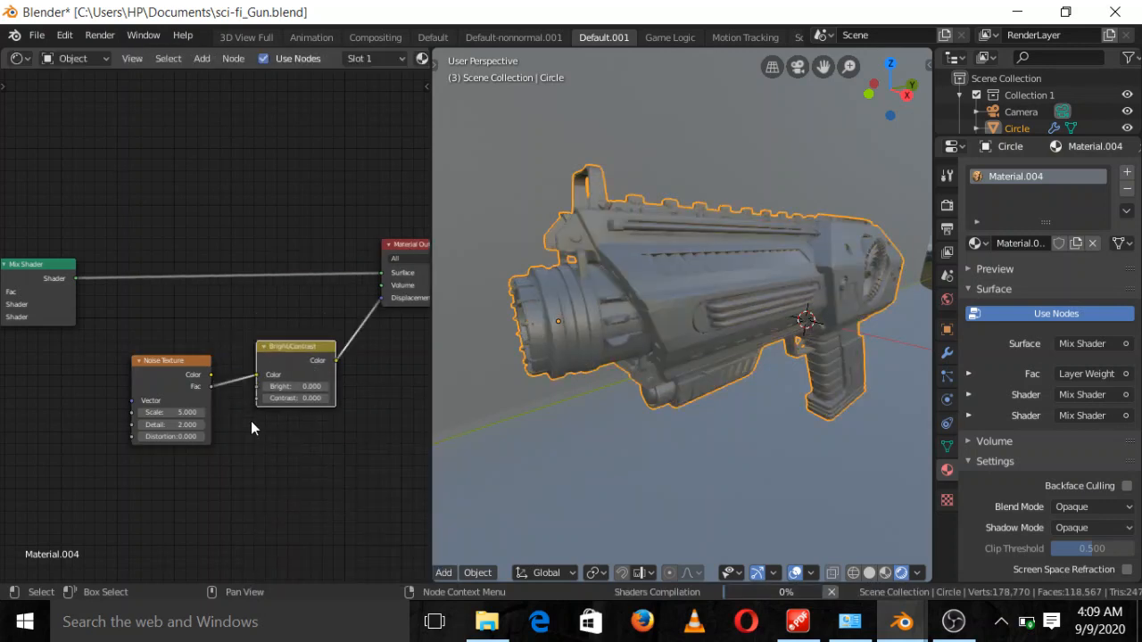
Step: Switch the viewport to solid shading and set the Bright/Contrast node's contrast to -0.98
click(310, 398)
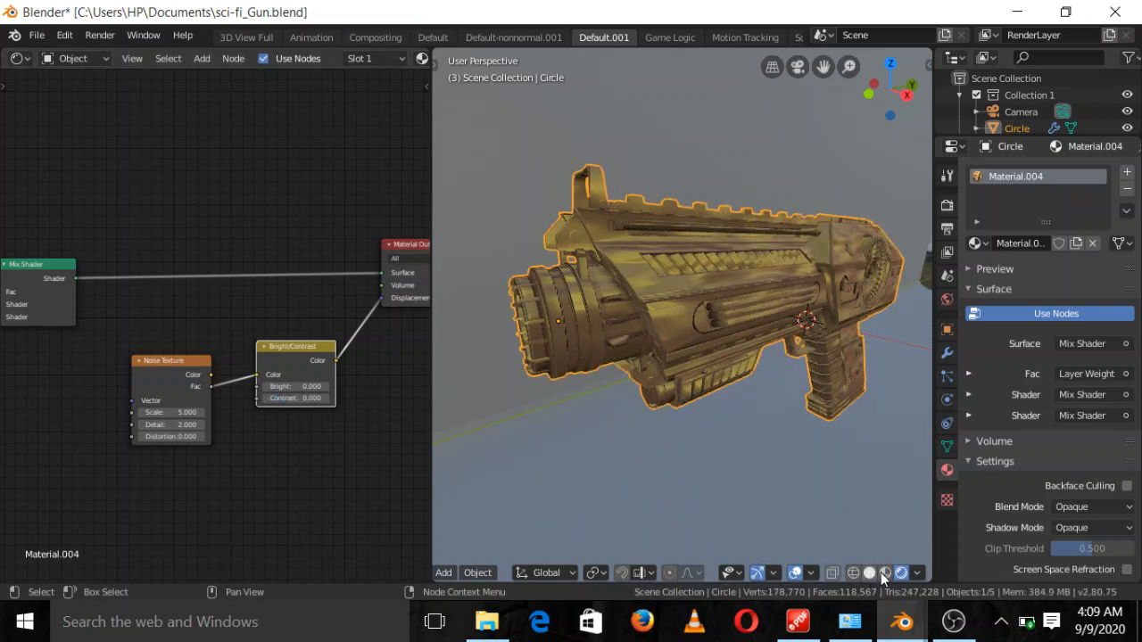
click(870, 573)
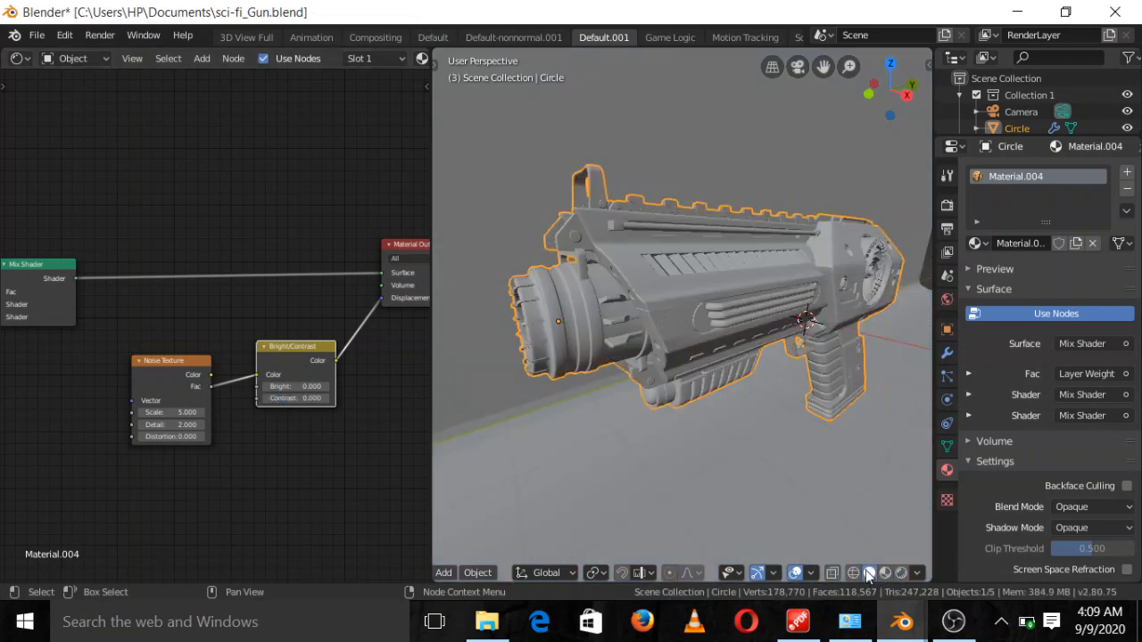
click(305, 399)
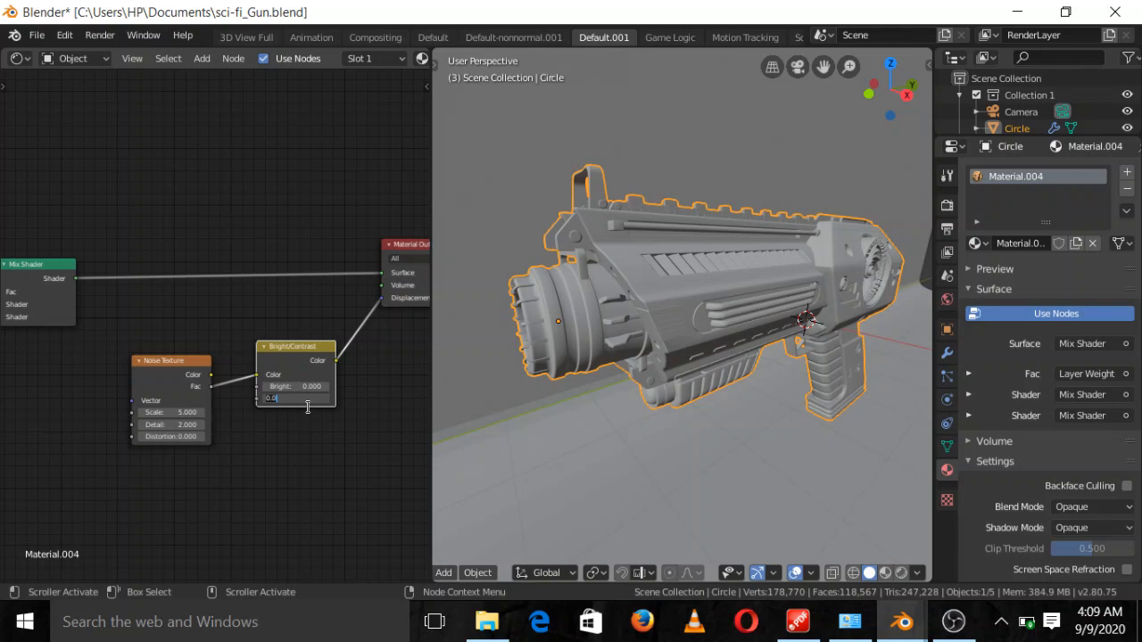
text(-0.98)
key(Return)
Step: Set the Noise Texture node's scale to 150
click(175, 413)
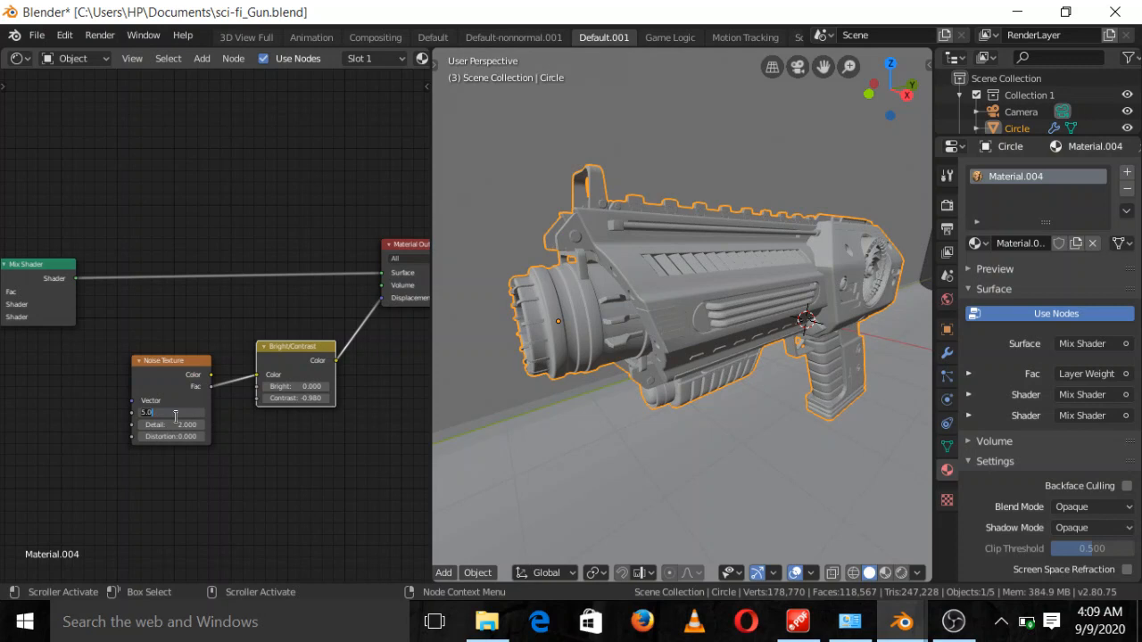
text(150)
key(Return)
Step: Add linked Texture Coordinate and Mapping nodes to the Noise Texture's Vector input and move them below the lower Mix Shader
click(166, 362)
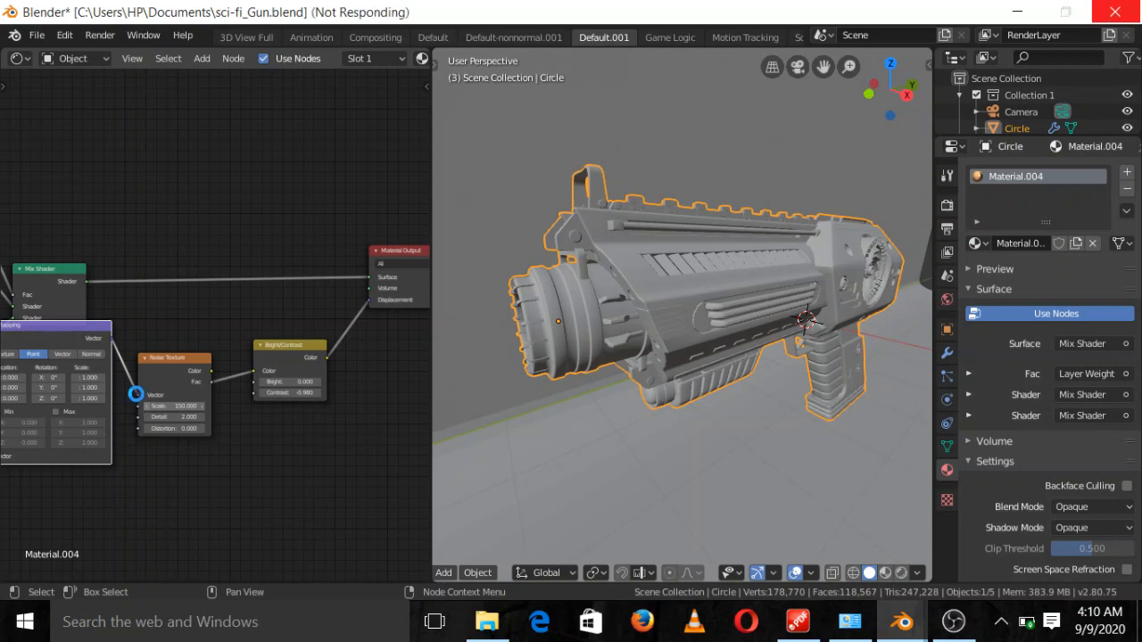
scroll(133, 390, down, 10)
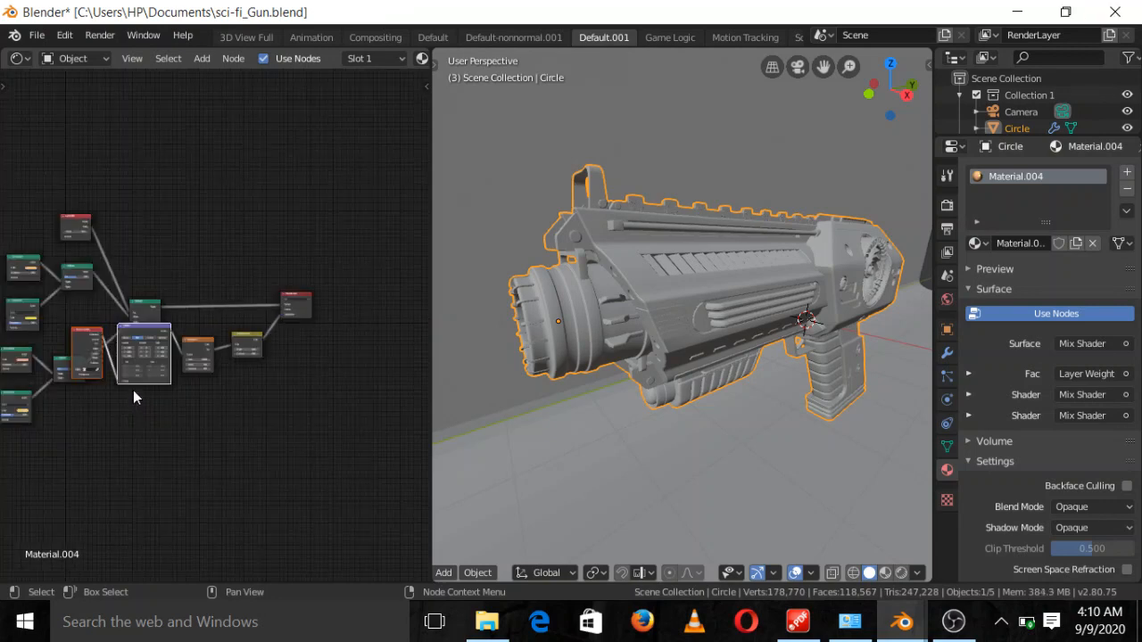
middle_drag(123, 427, 216, 437)
scroll(215, 437, up, 3)
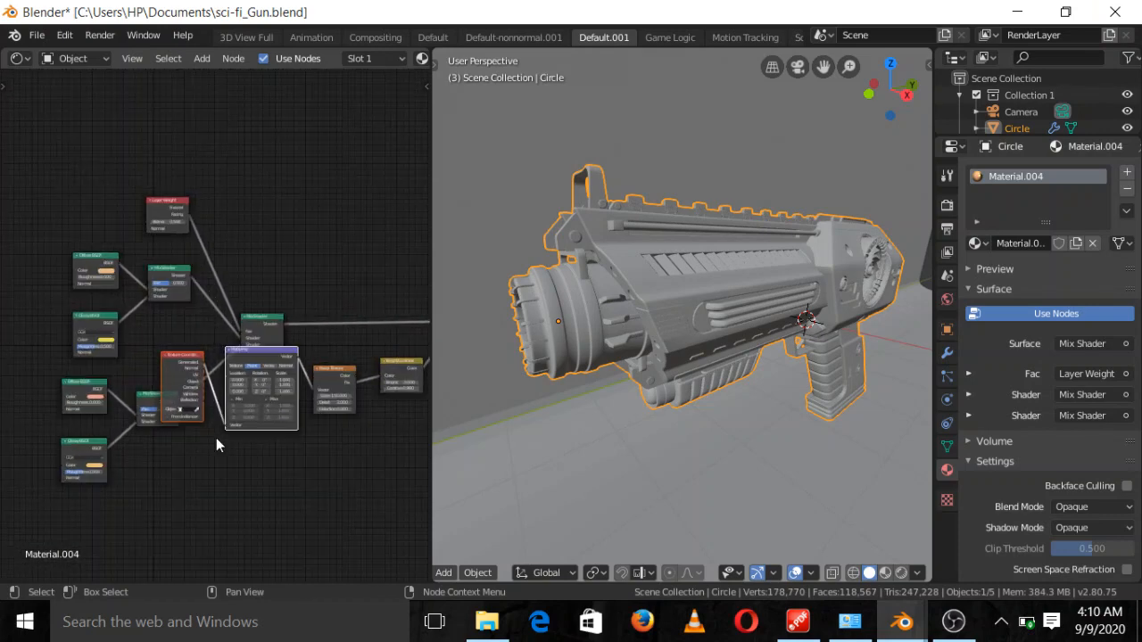
drag(255, 389, 228, 494)
Step: Set the Mapping node's scale to X 10, Y 12 and Z 15
scroll(288, 461, up, 3)
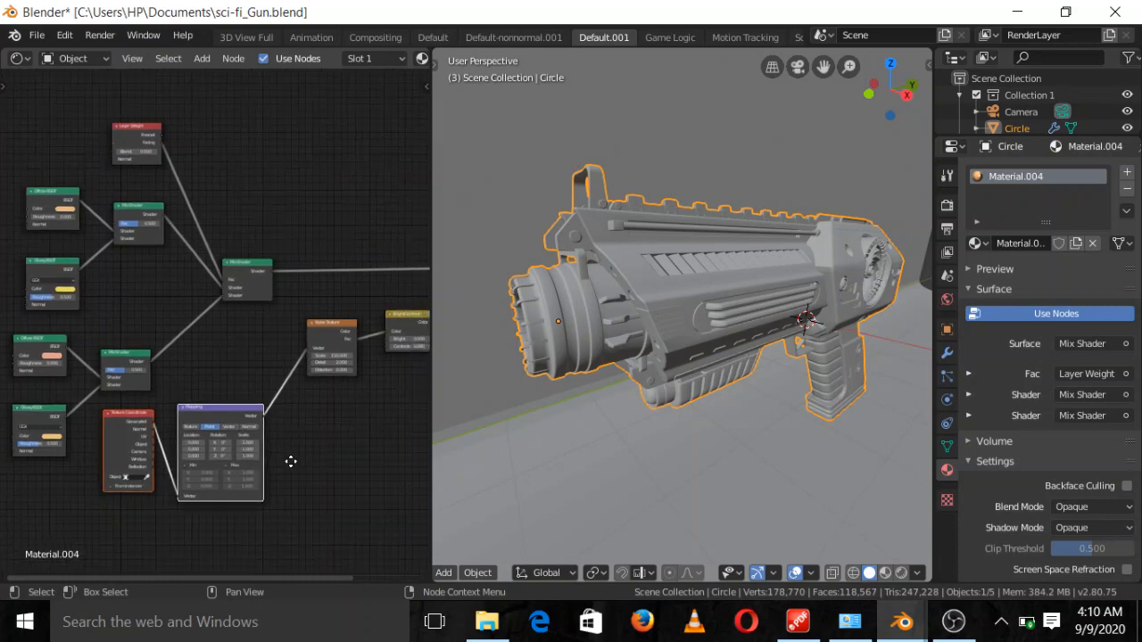
click(266, 495)
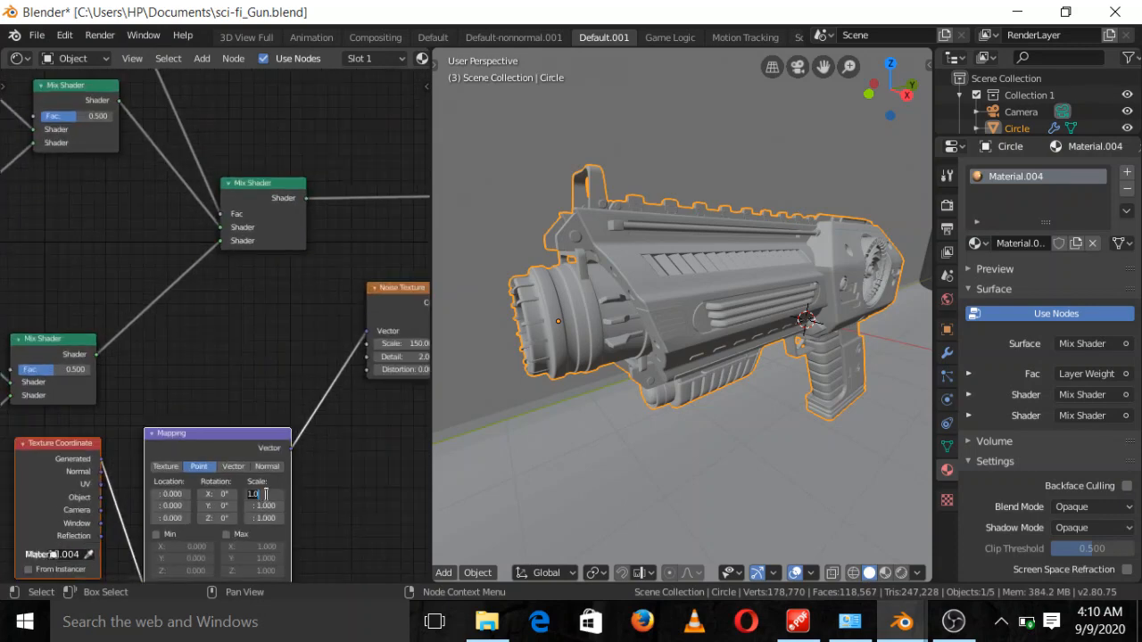
text(10)
key(Return)
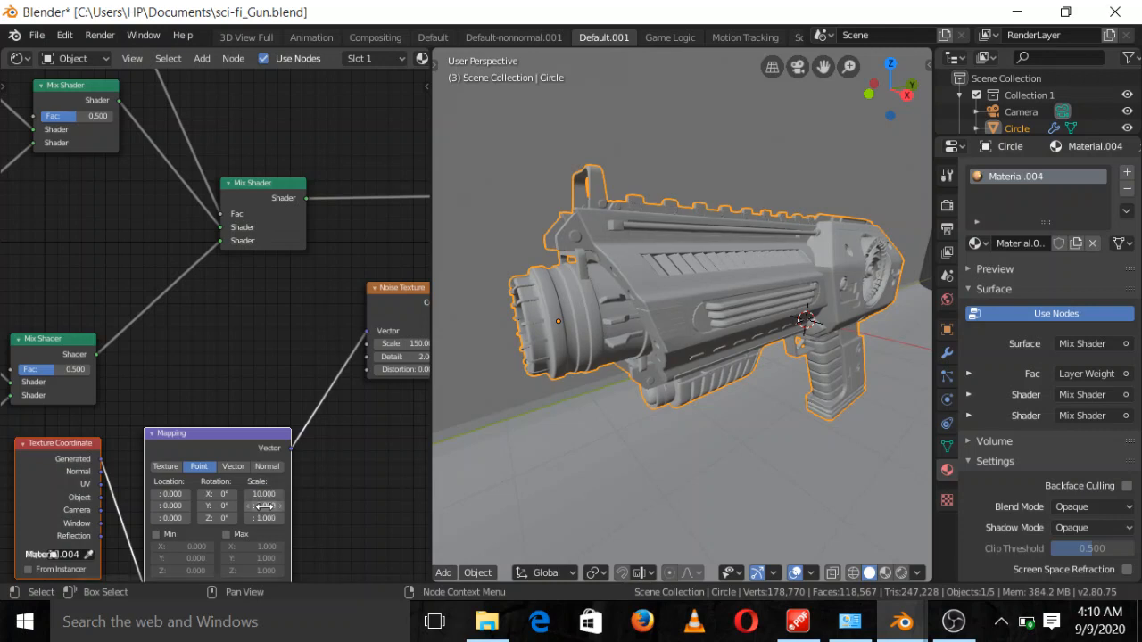
click(264, 505)
text(10)
key(BackSpace)
text(2)
key(Return)
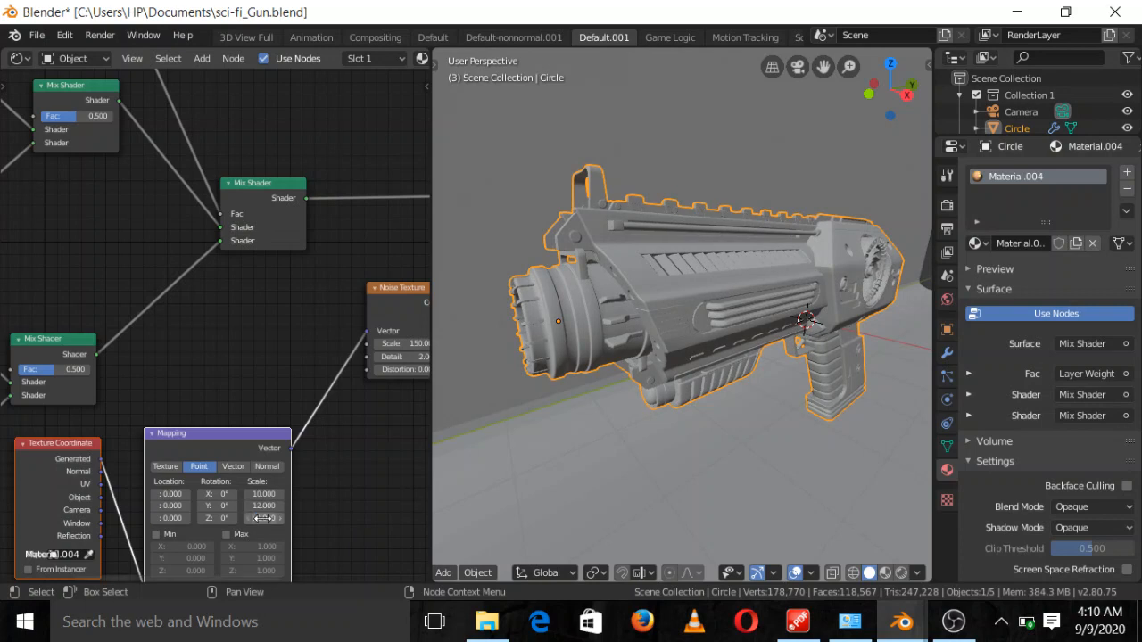
click(261, 518)
text(15)
key(Return)
scroll(258, 296, down, 3)
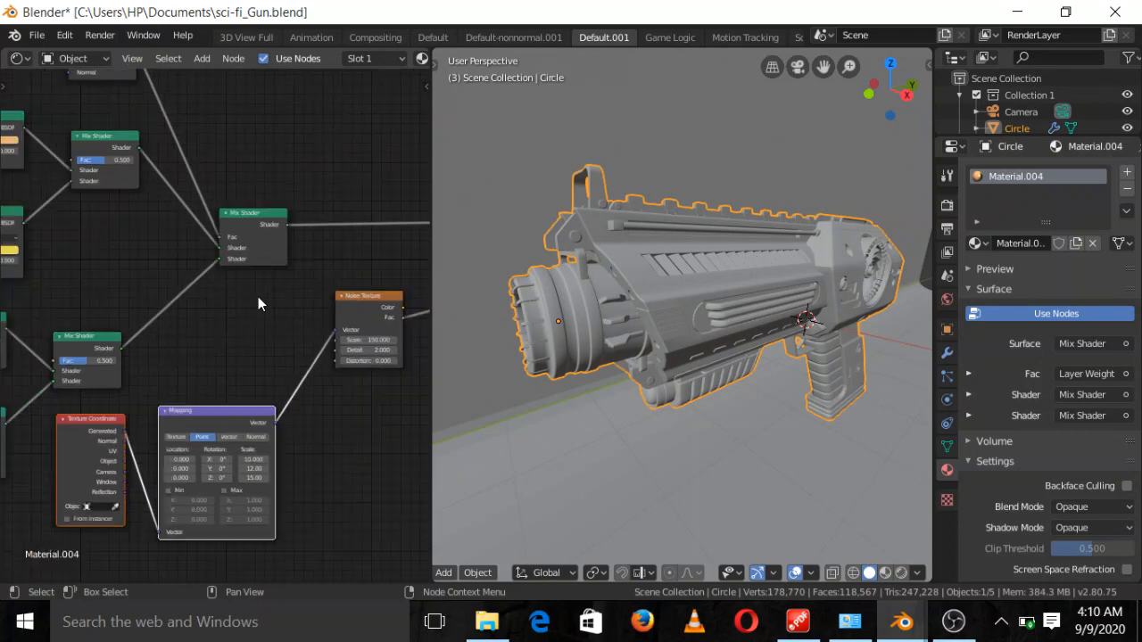
Step: Switch the viewport to rendered shading and review the displacement nodes leading into the Material Output
middle_drag(323, 418, 204, 451)
scroll(161, 472, up, 3)
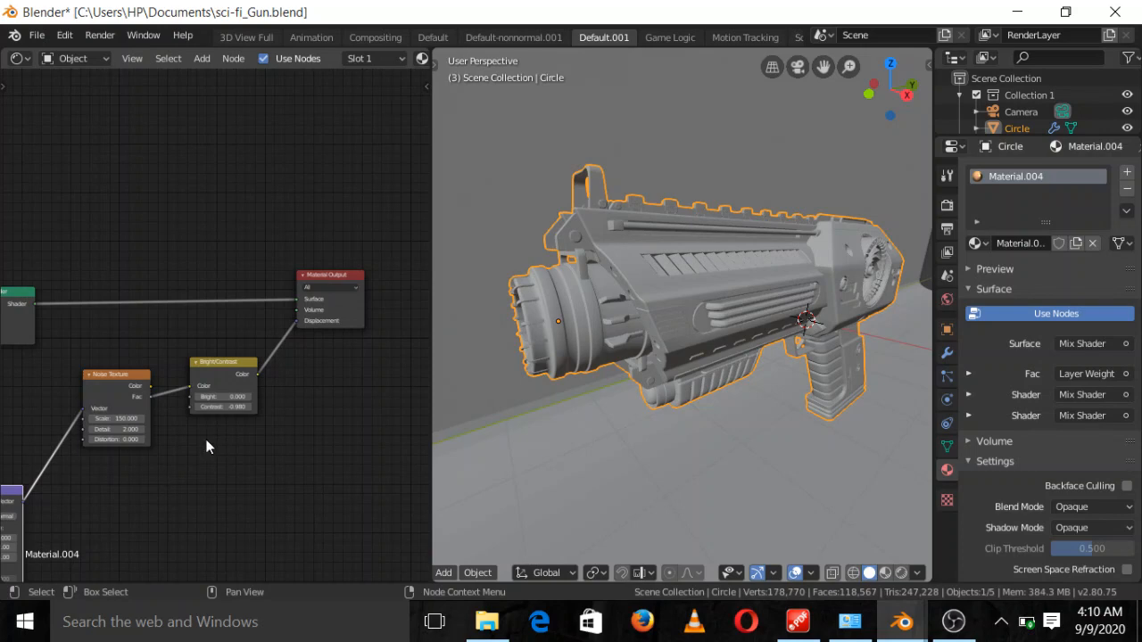
scroll(366, 396, down, 2)
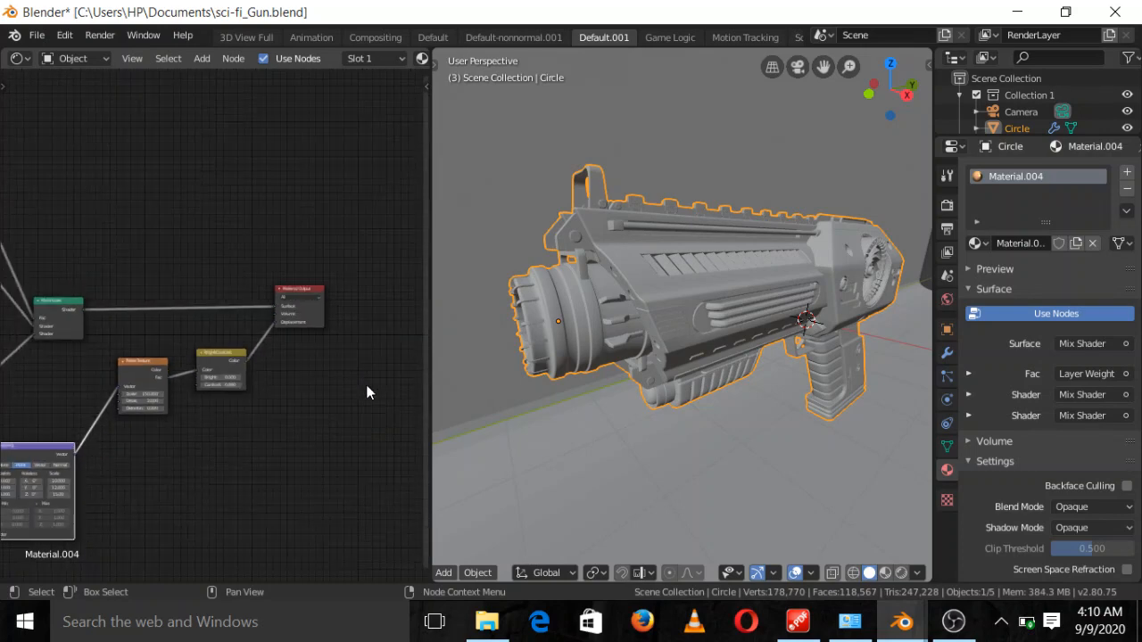
middle_drag(367, 392, 335, 399)
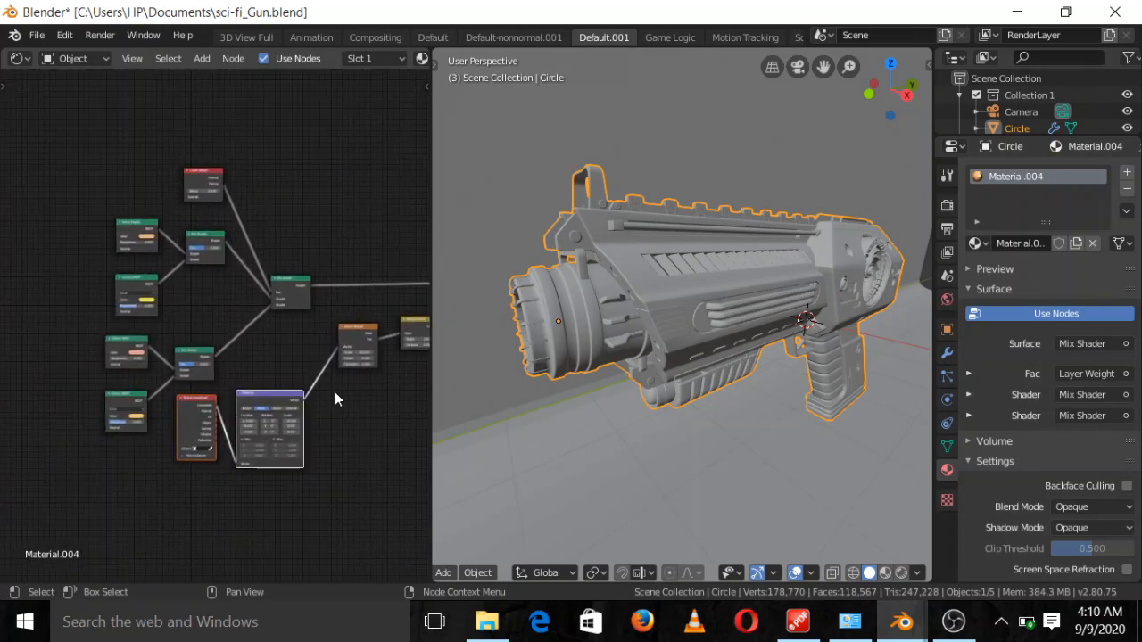
scroll(269, 365, up, 2)
middle_drag(294, 366, 44, 458)
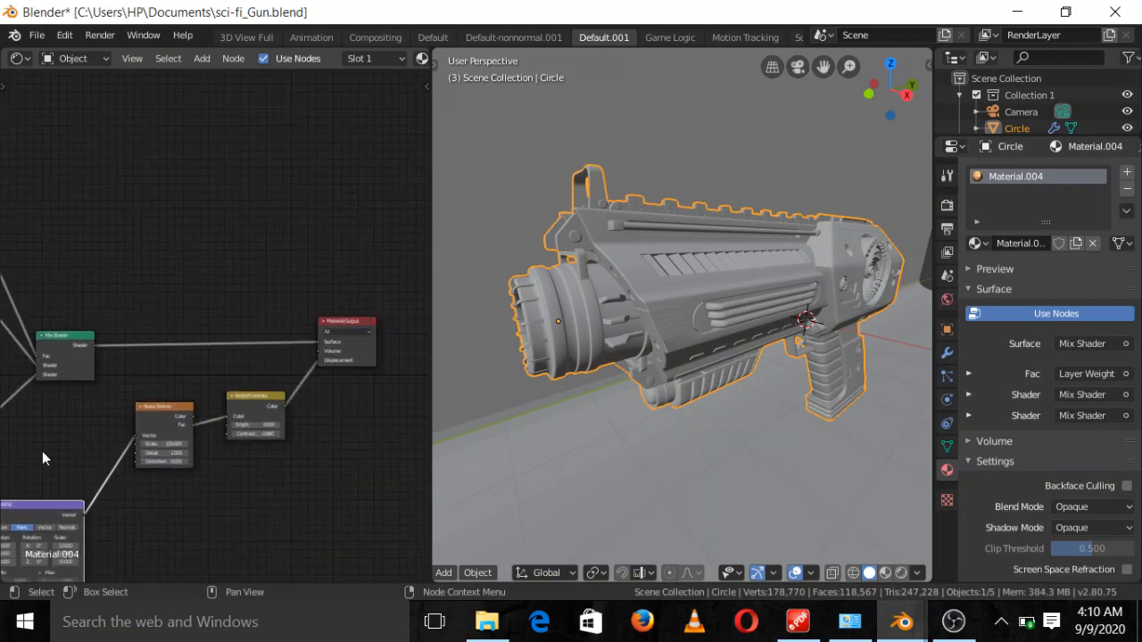
middle_drag(171, 502, 97, 493)
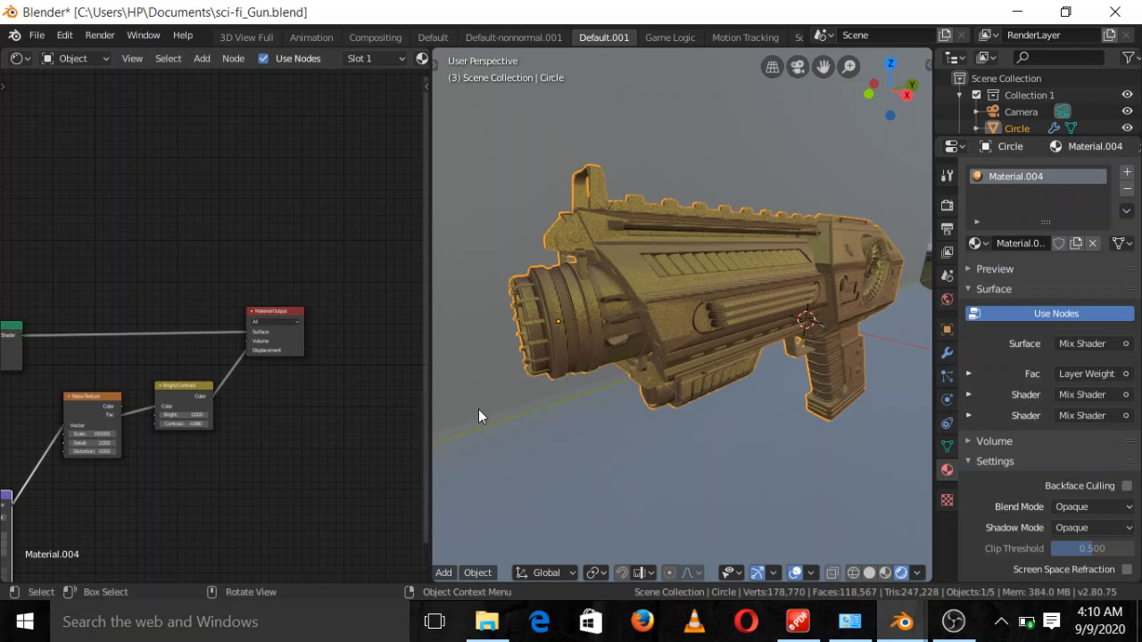
middle_drag(153, 504, 288, 414)
scroll(287, 420, up, 1)
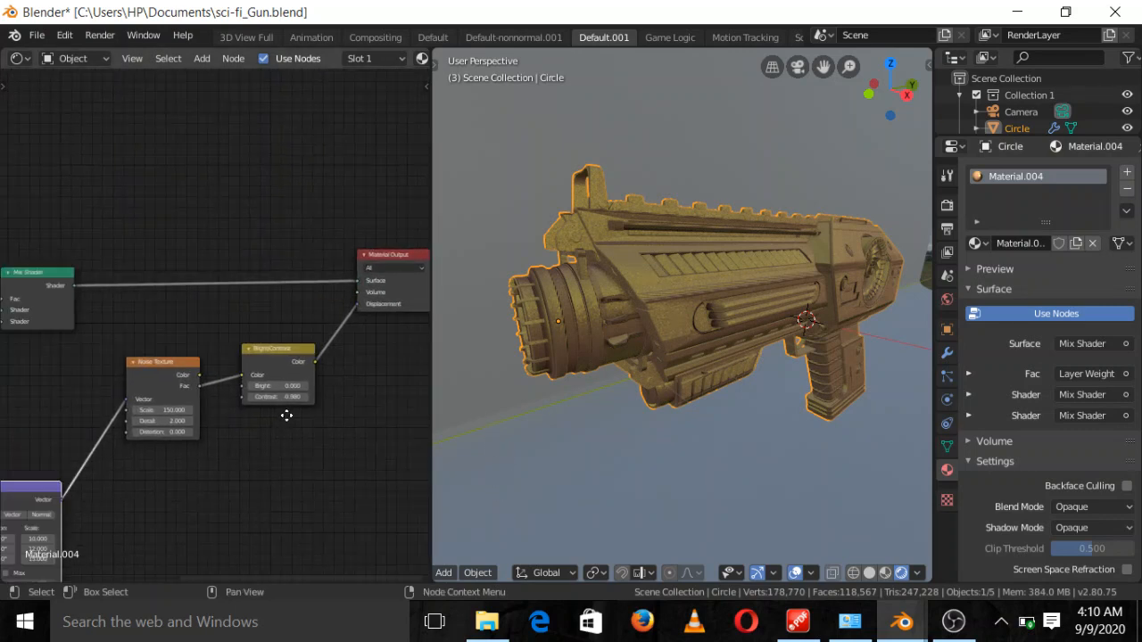
Step: Set the Mapping node's X scale to 7.5 and check the noise grain up close on the gun's surface
middle_drag(227, 441, 315, 319)
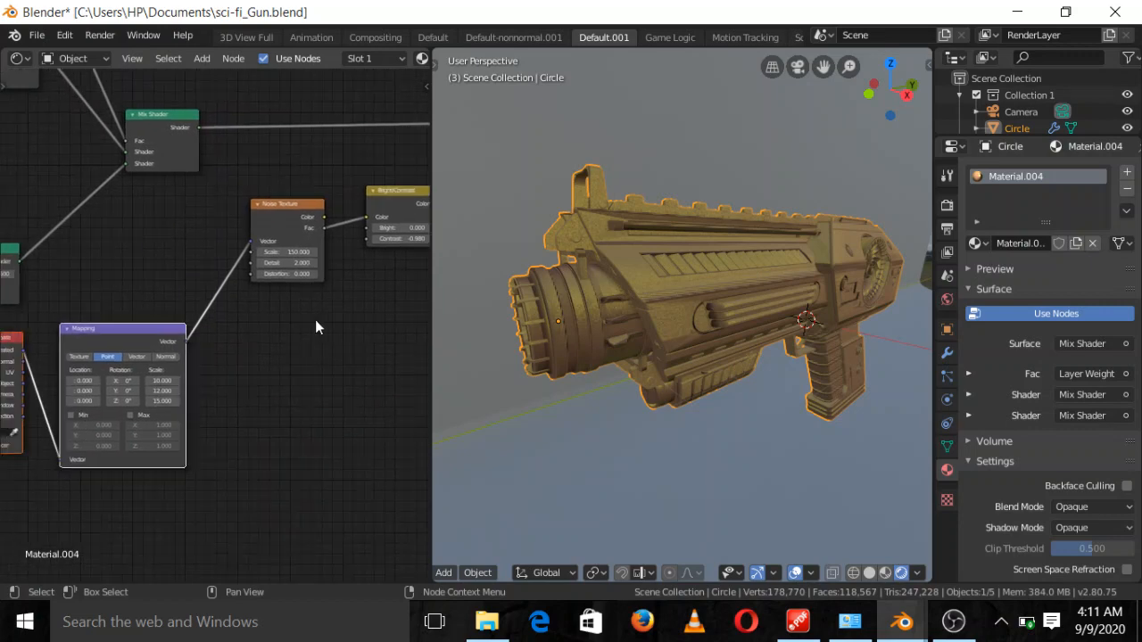
scroll(274, 370, up, 1)
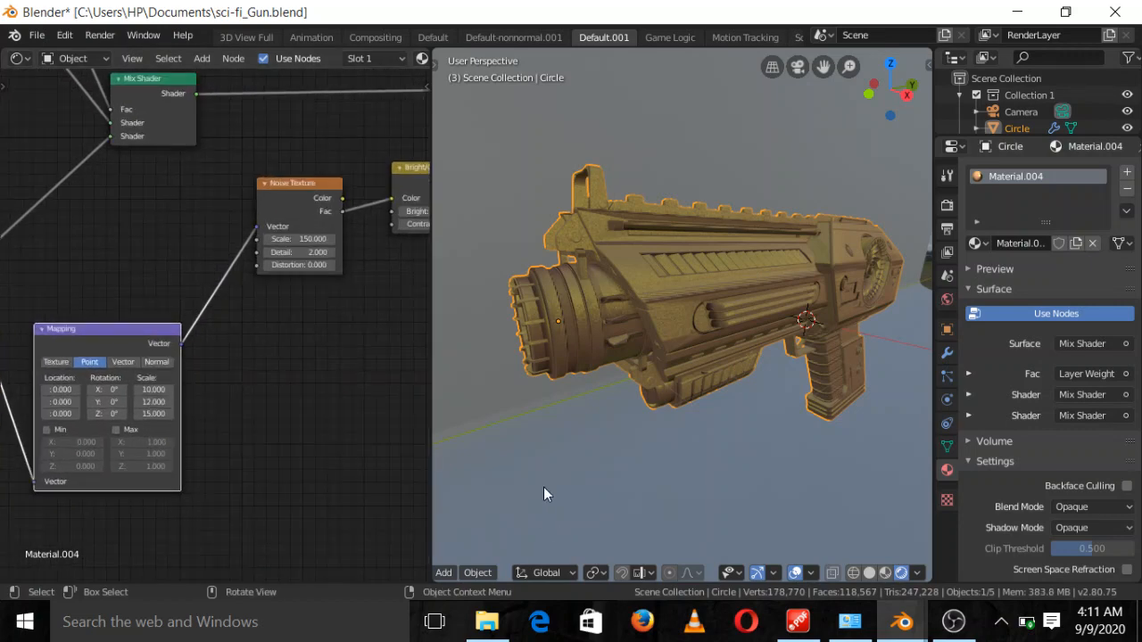
scroll(207, 504, up, 1)
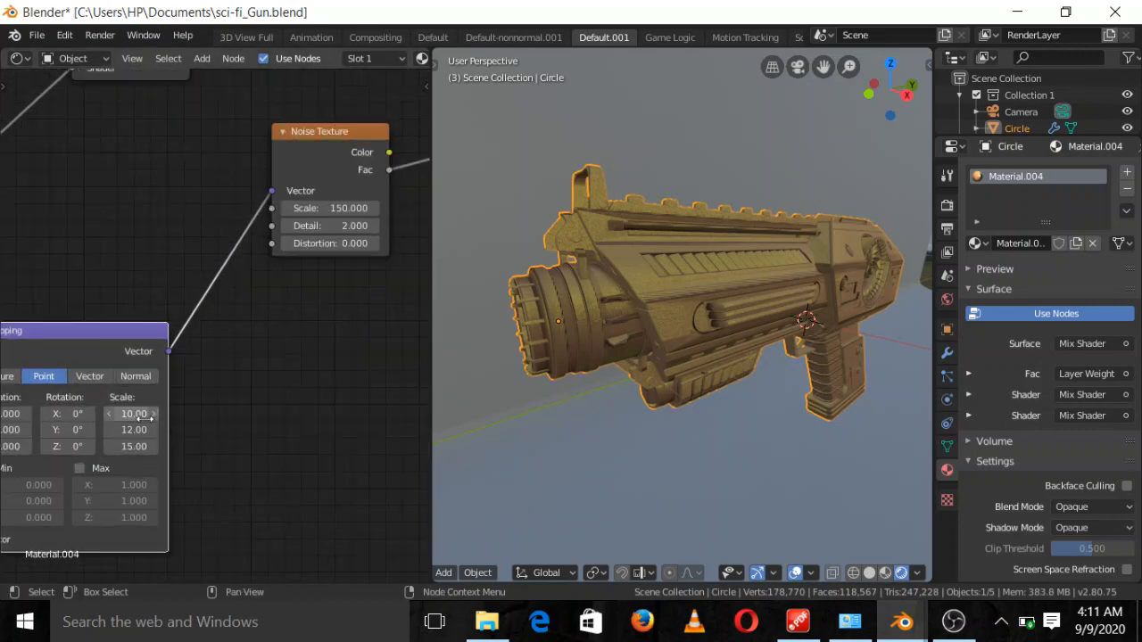
drag(143, 416, 134, 416)
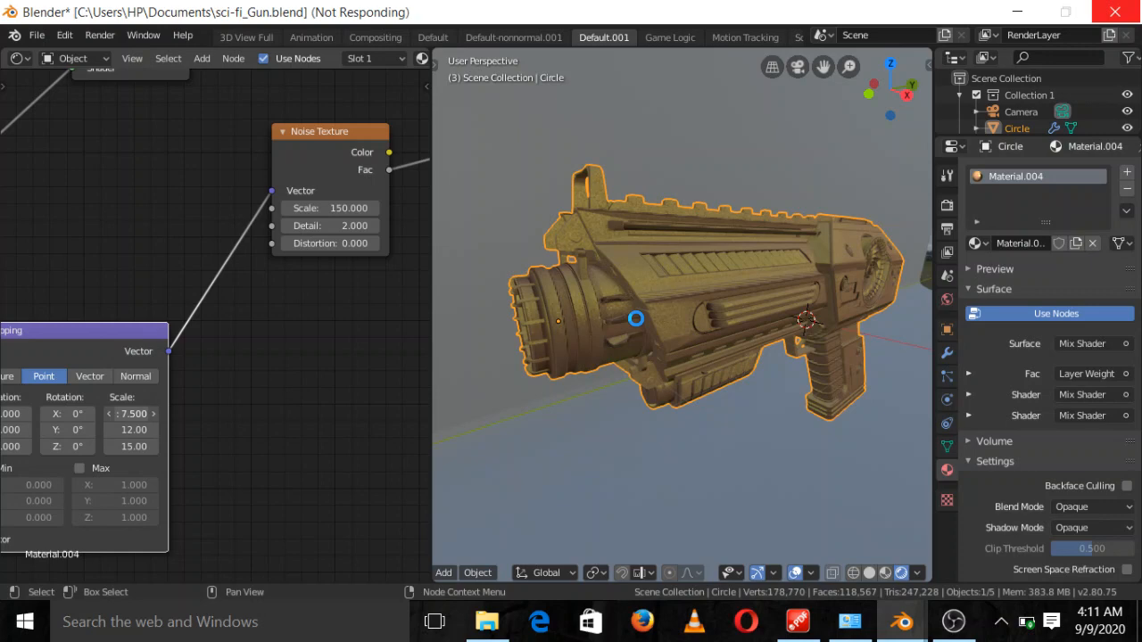
scroll(636, 319, up, 5)
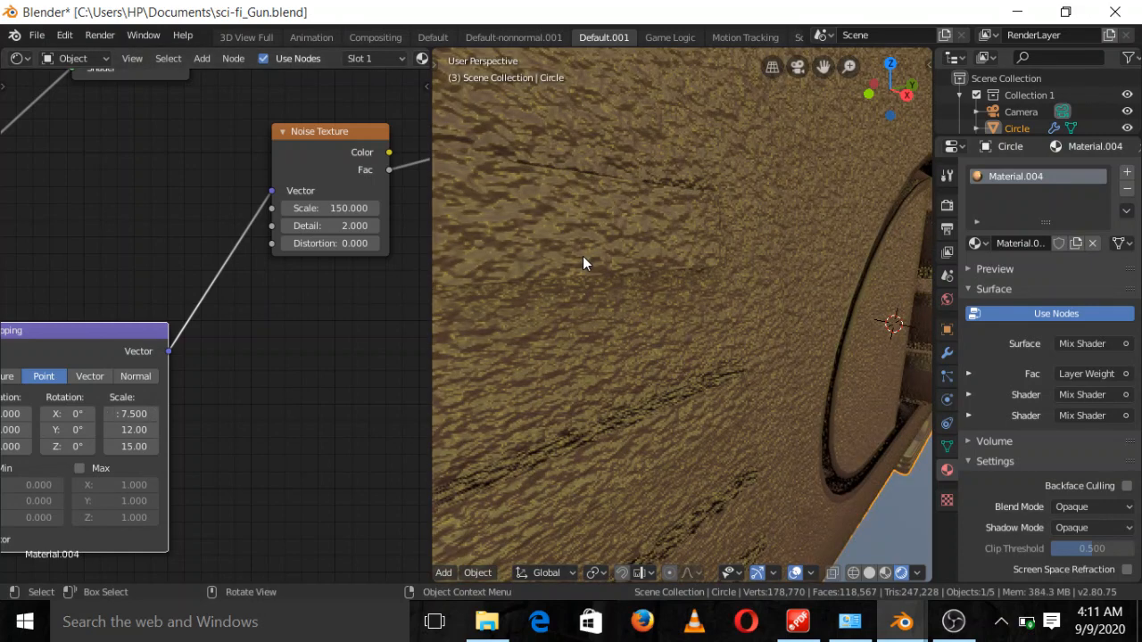
scroll(582, 256, down, 5)
scroll(628, 302, up, 3)
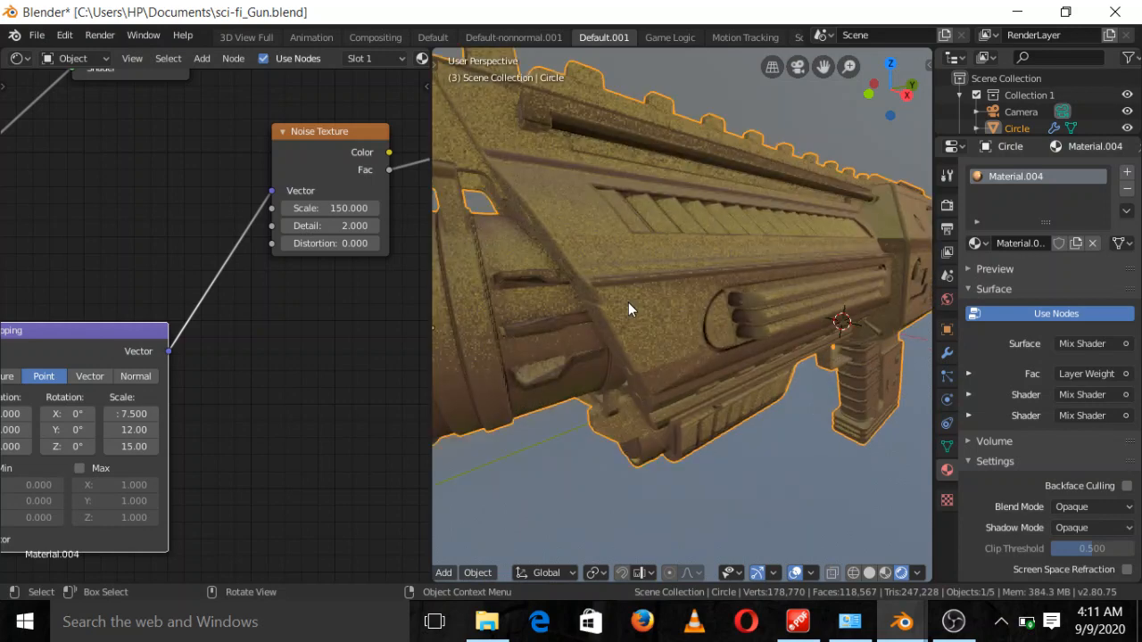
scroll(628, 302, down, 3)
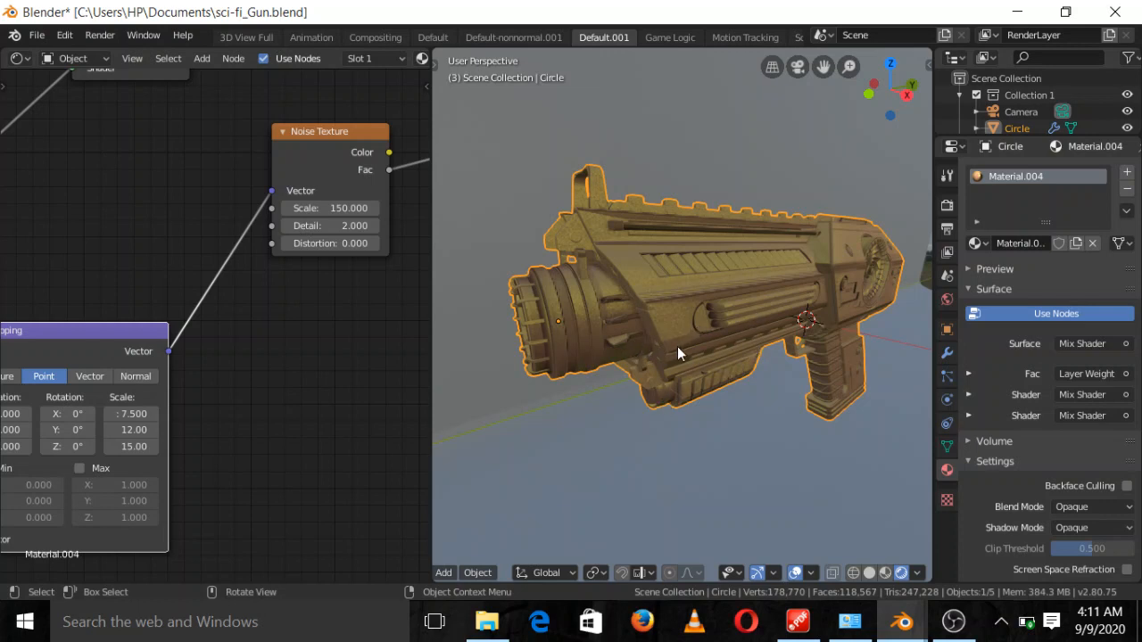
Step: Switch the render engine to Cycles and check the gold material on the gun in the rendered preview
click(946, 205)
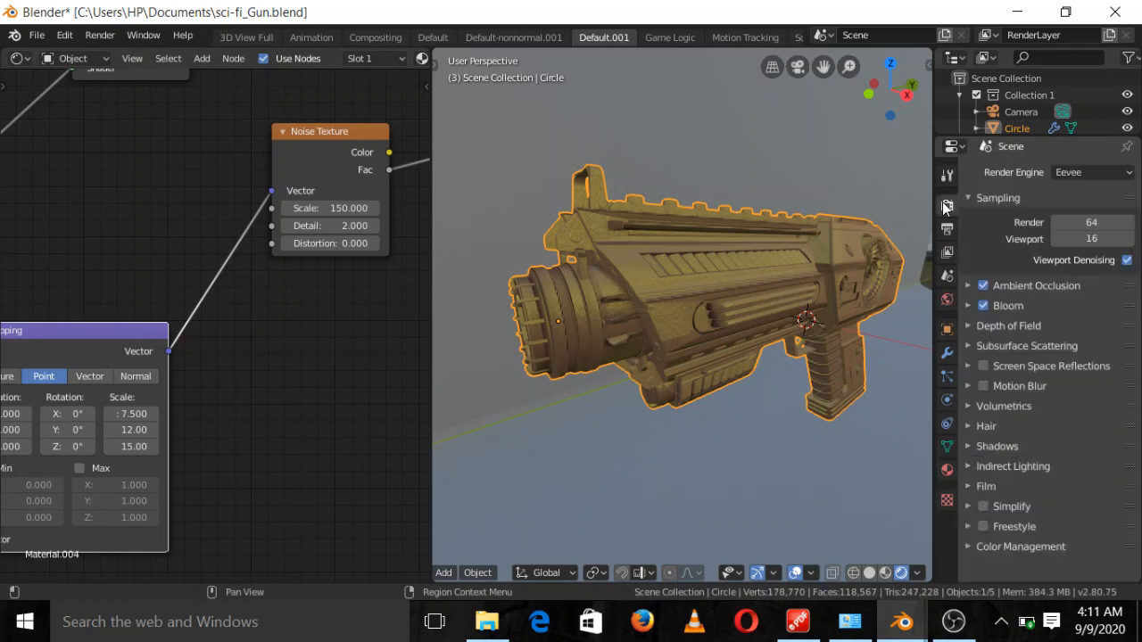
click(1092, 172)
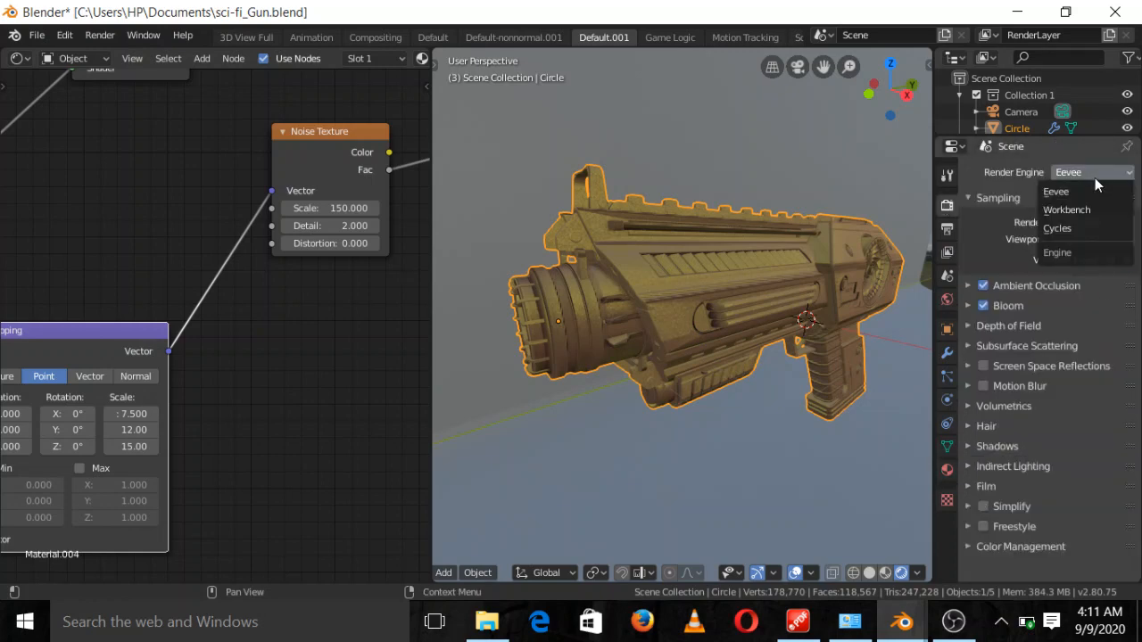
click(1064, 229)
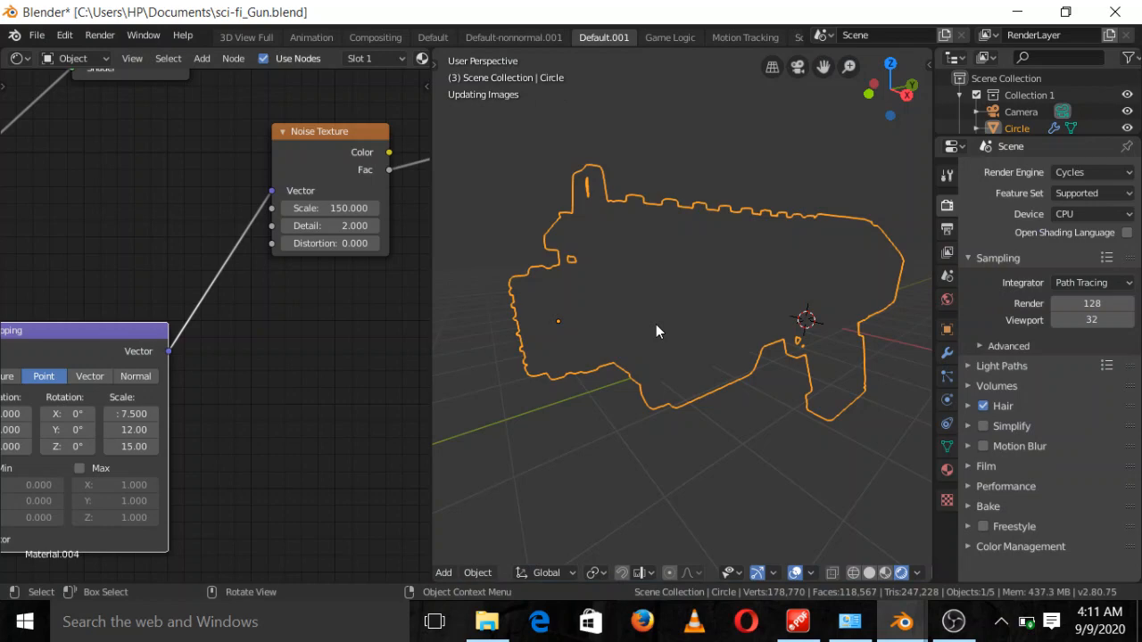
scroll(355, 335, down, 1)
scroll(355, 327, down, 2)
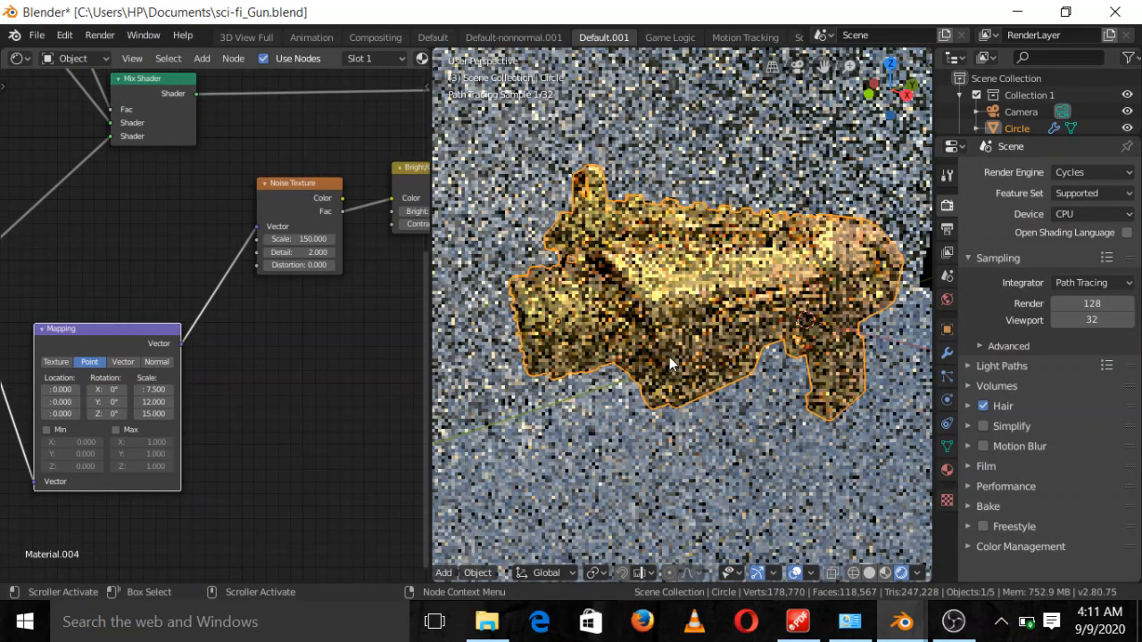
middle_drag(669, 357, 671, 350)
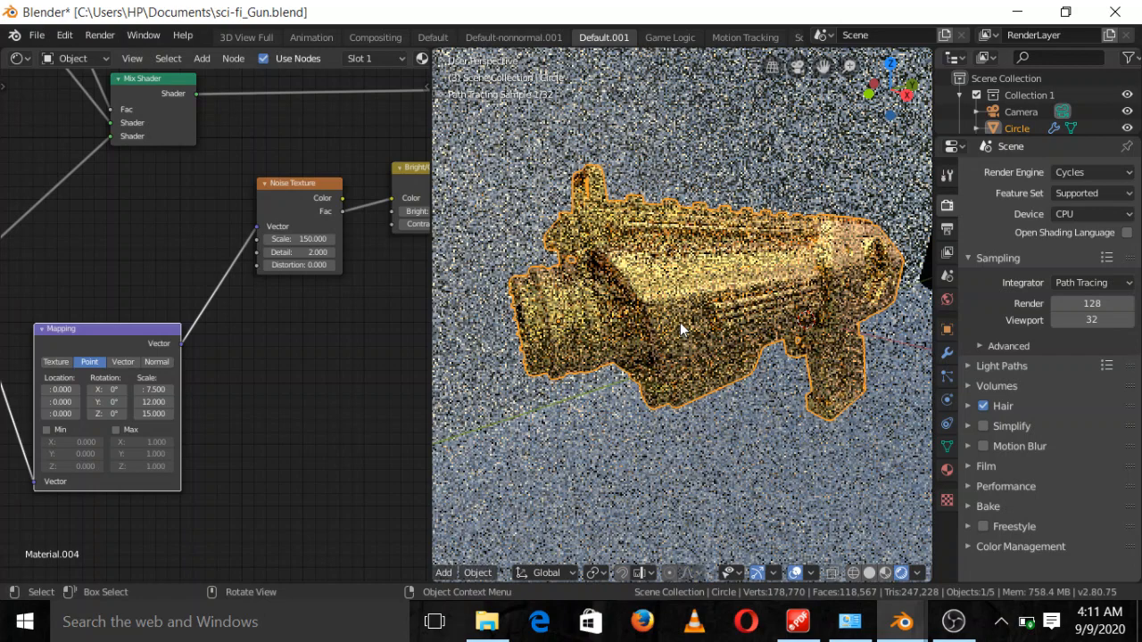
scroll(288, 331, down, 1)
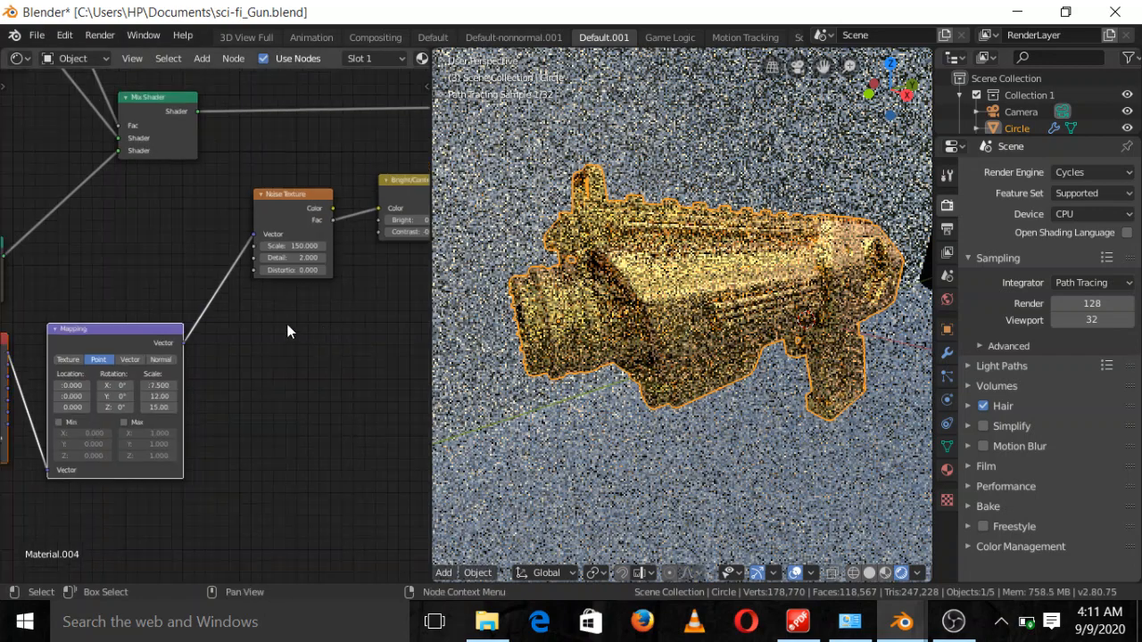
scroll(215, 310, down, 2)
scroll(193, 262, down, 1)
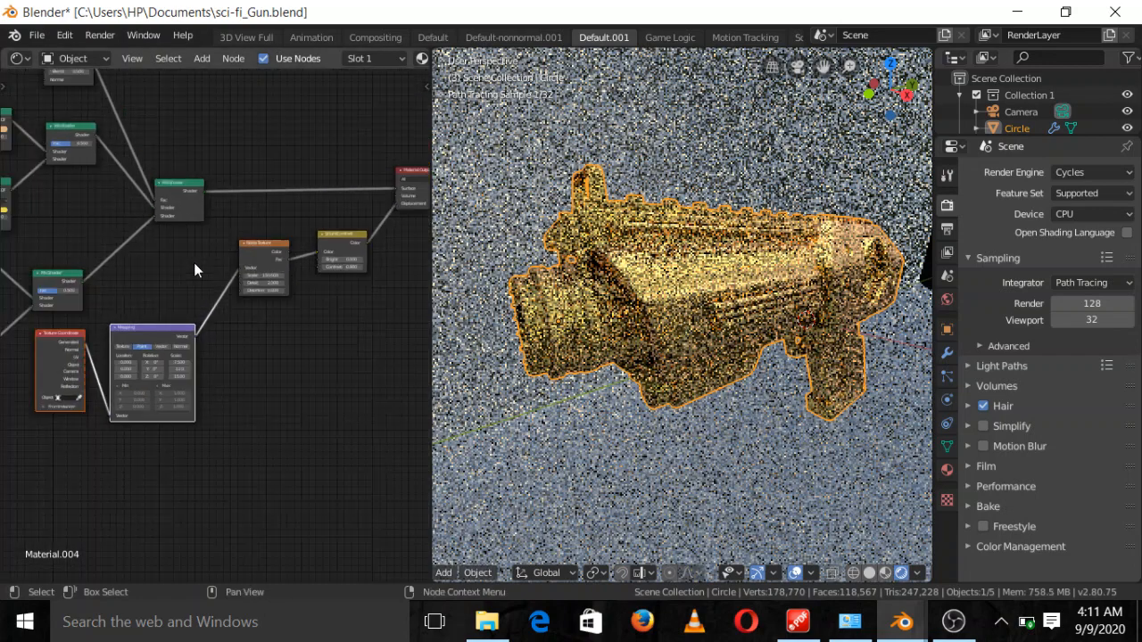
middle_drag(261, 302, 176, 354)
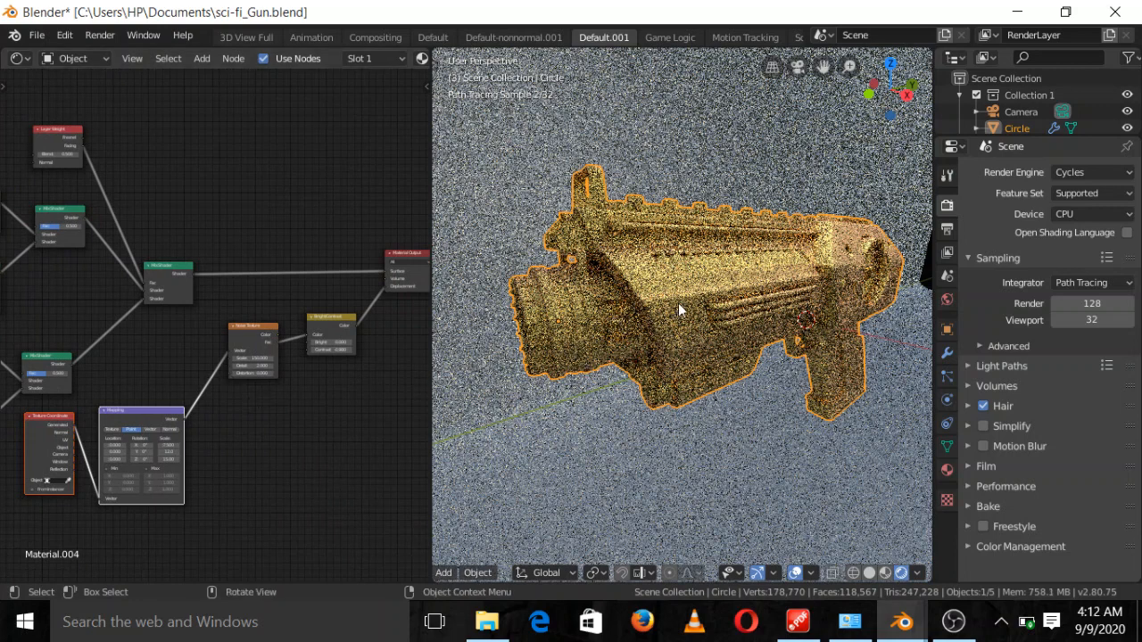
middle_drag(677, 304, 842, 295)
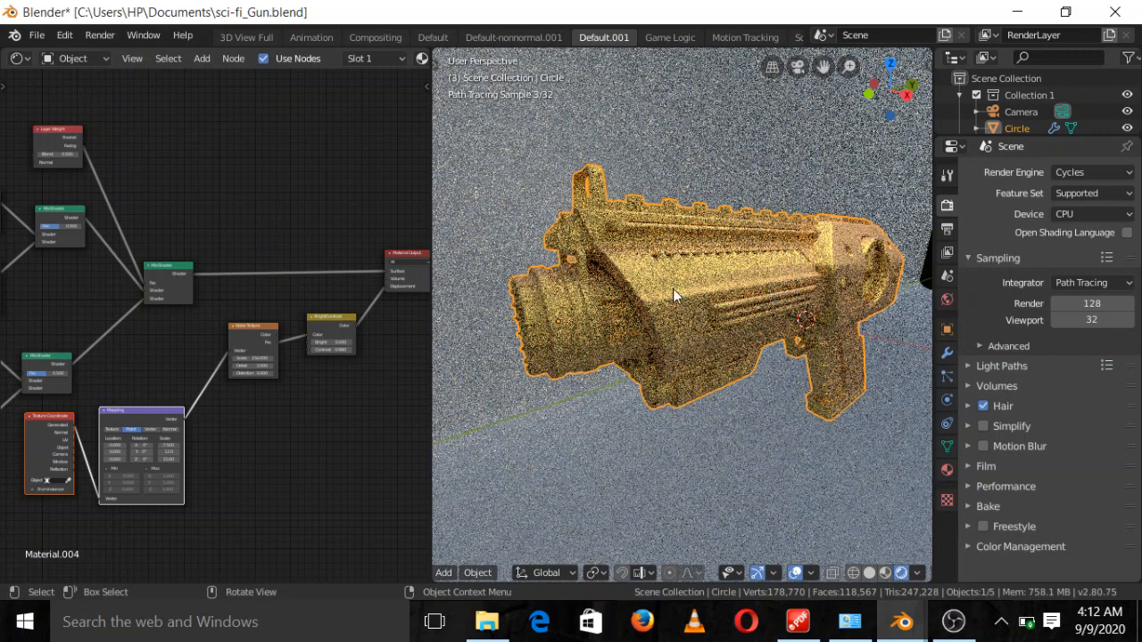
Step: Add a second material slot to the gun and switch the viewport to solid shading
click(949, 471)
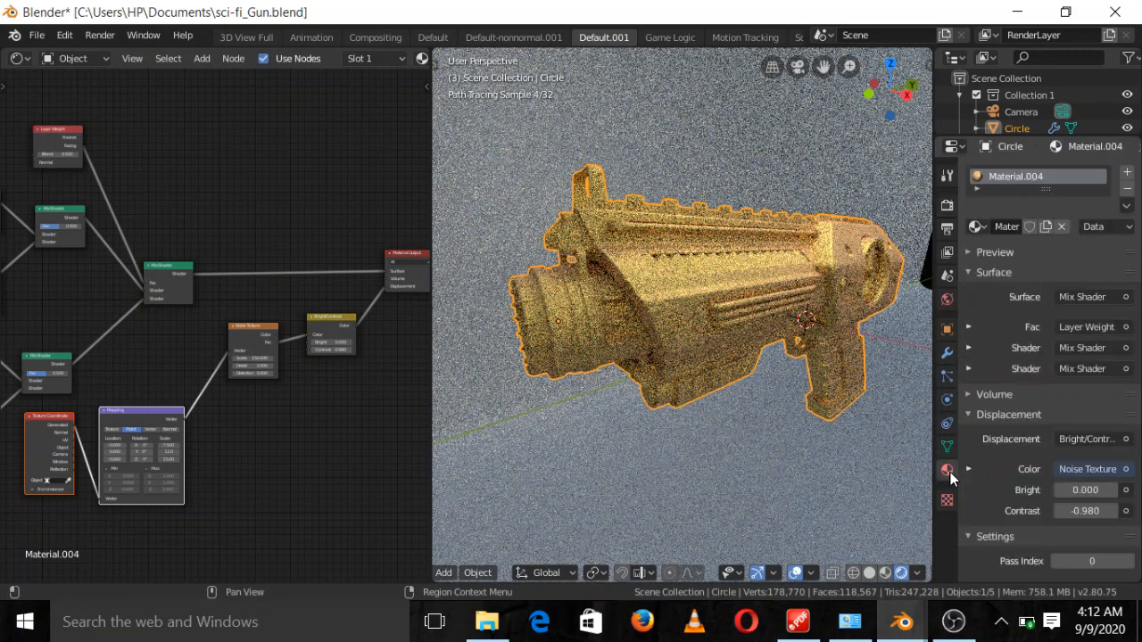
click(1126, 173)
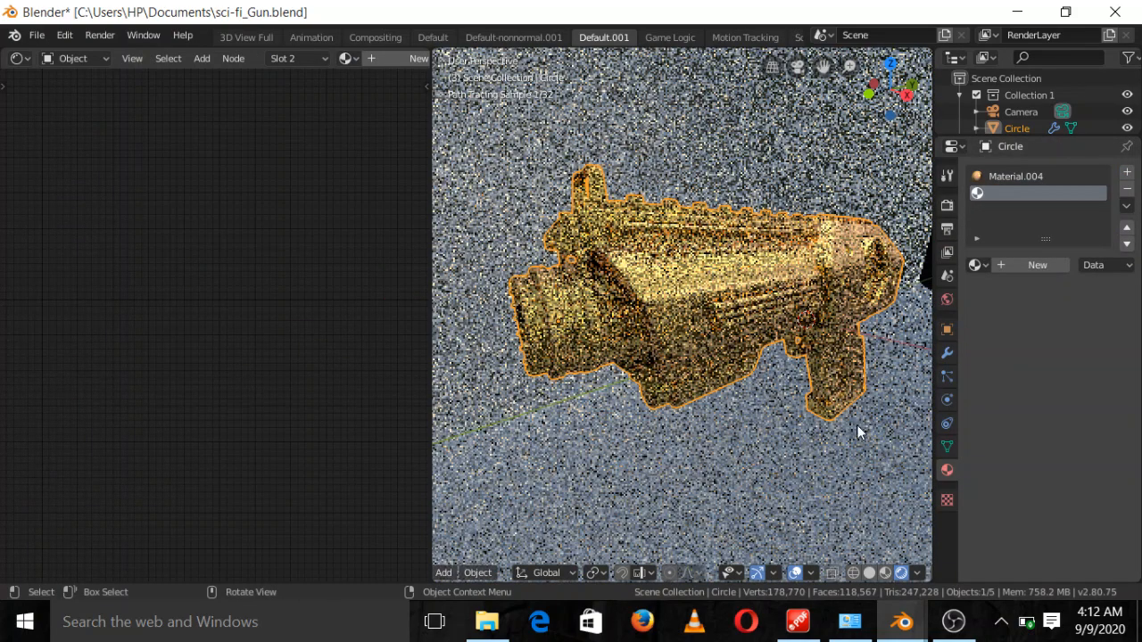
click(869, 573)
Step: In Edit Mode, select the linked slatted vent geometry on the gun's side and assign a new material to it
scroll(662, 264, up, 4)
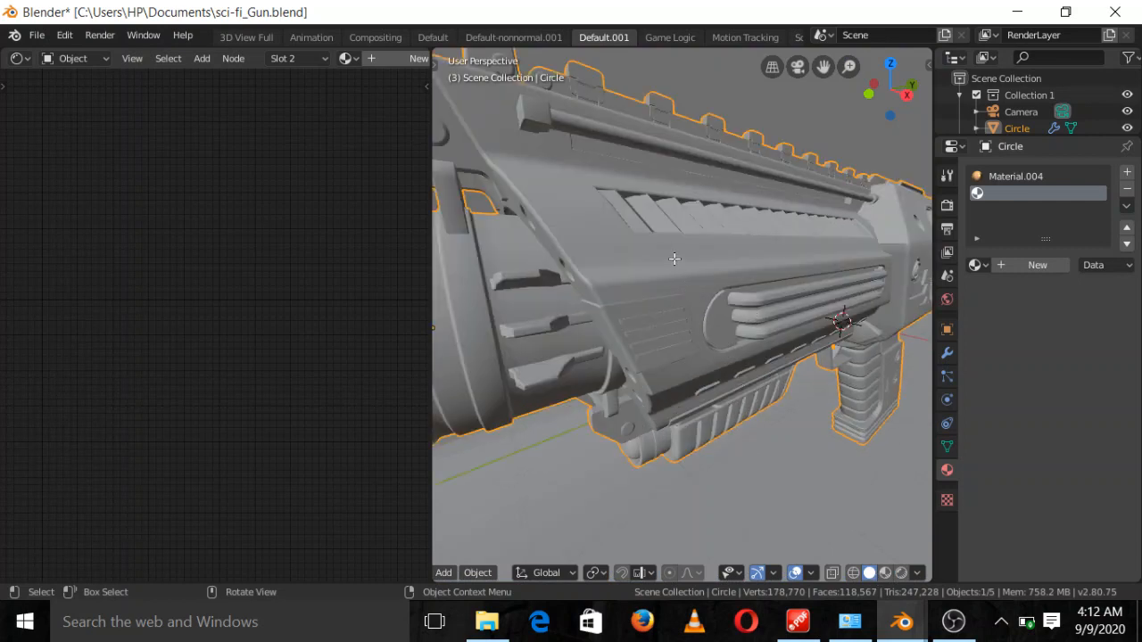
key(Tab)
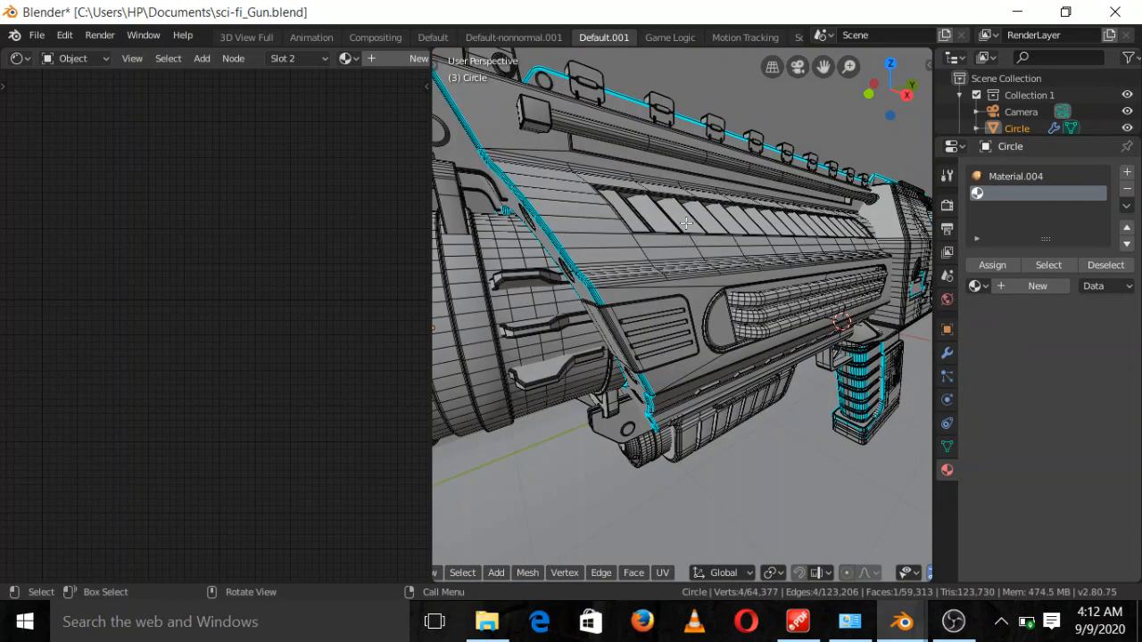
key(ctrl+l)
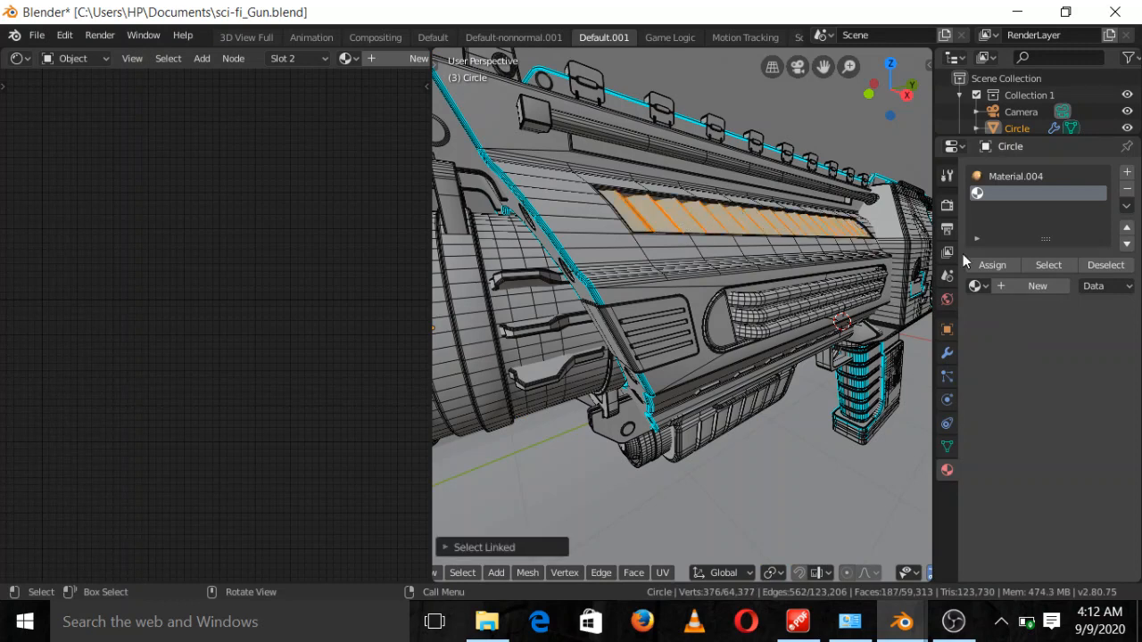
click(1031, 284)
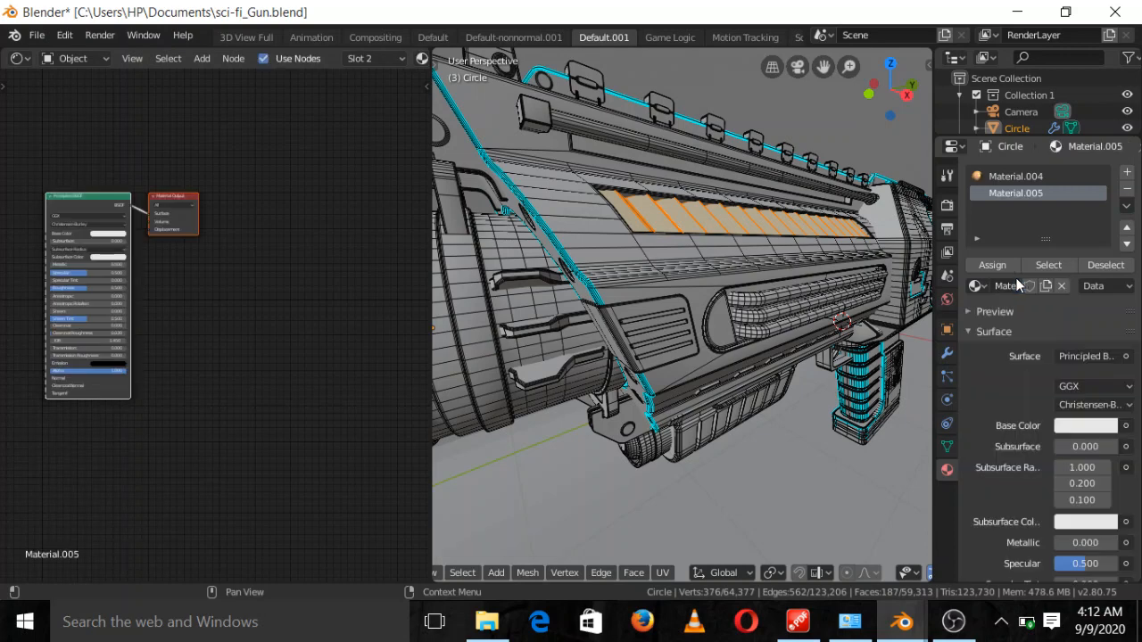
click(993, 266)
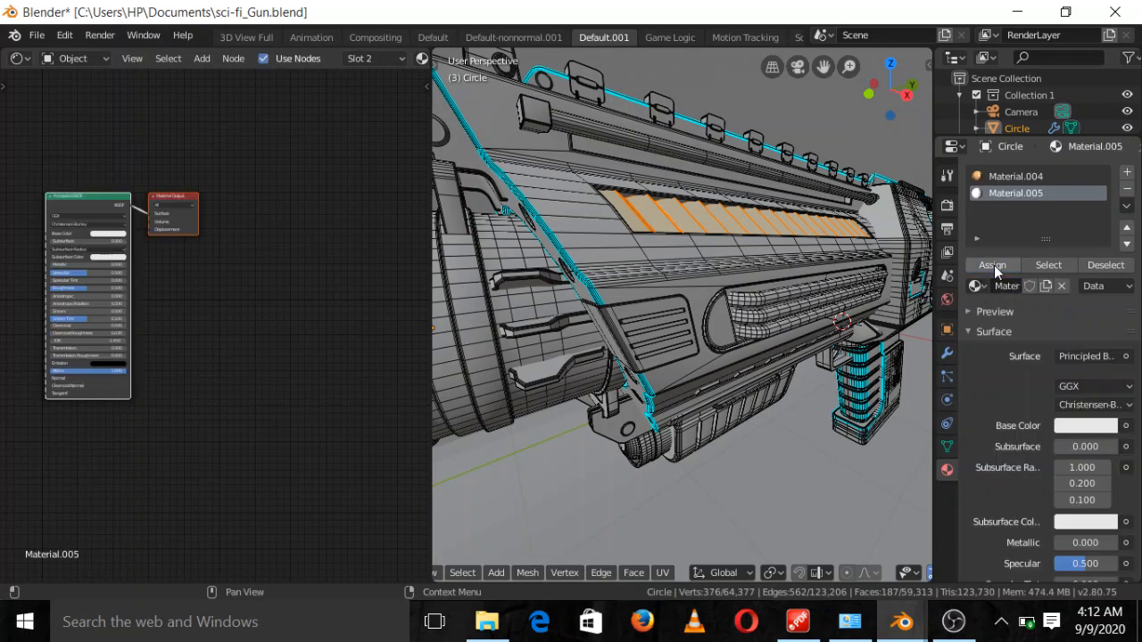
click(992, 266)
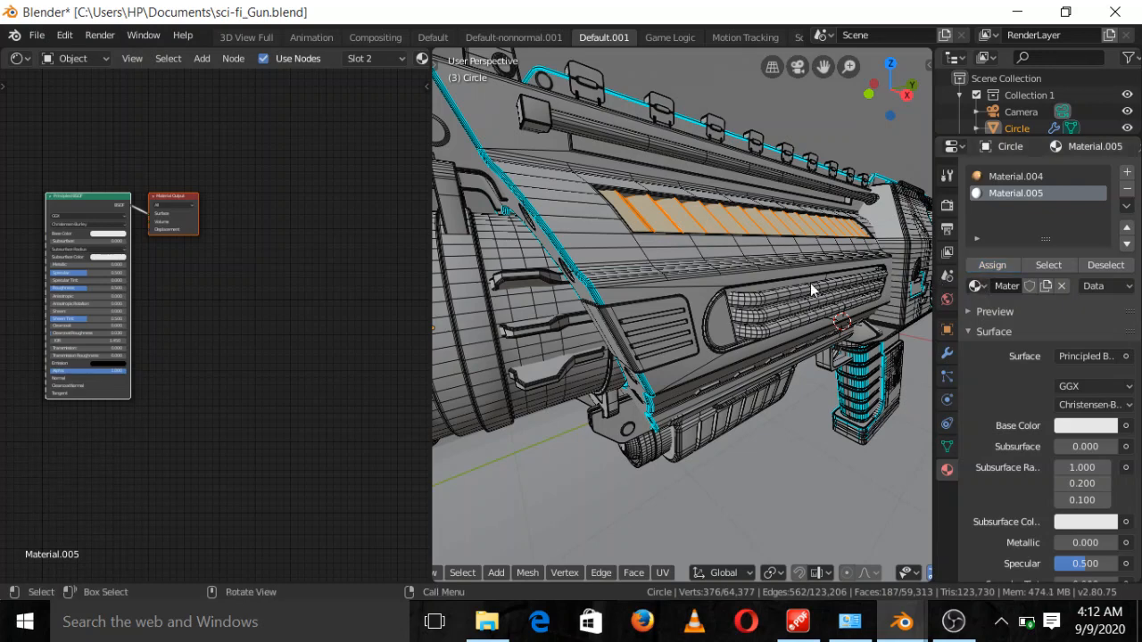
Step: Return to Object Mode, load the gold Material.004 into the second material slot and make it a single-user copy
key(Tab)
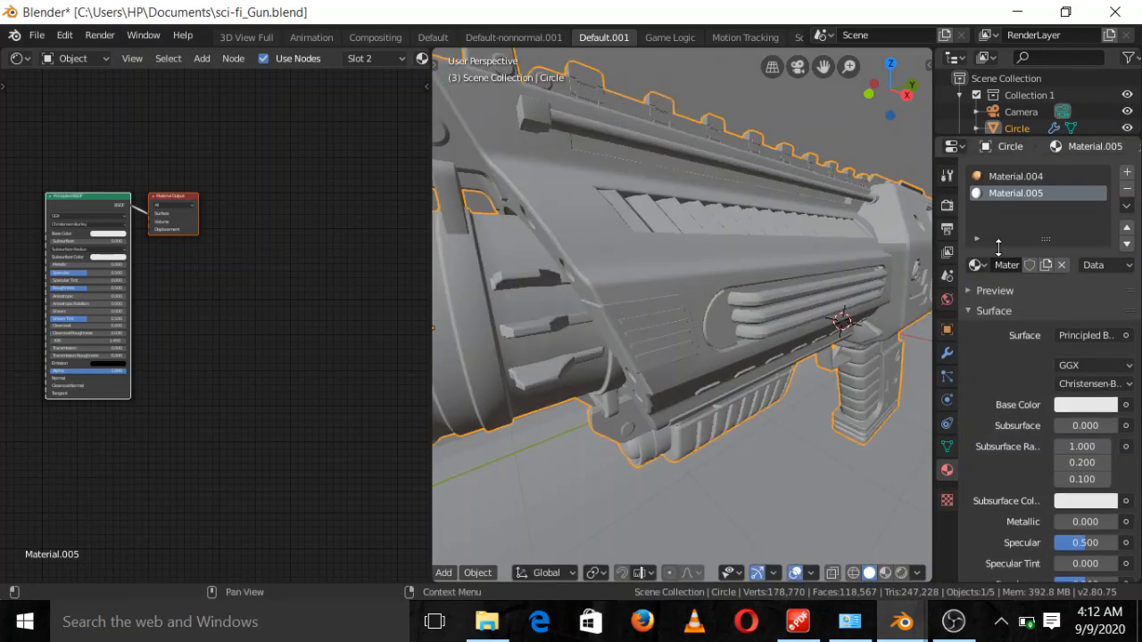
click(977, 265)
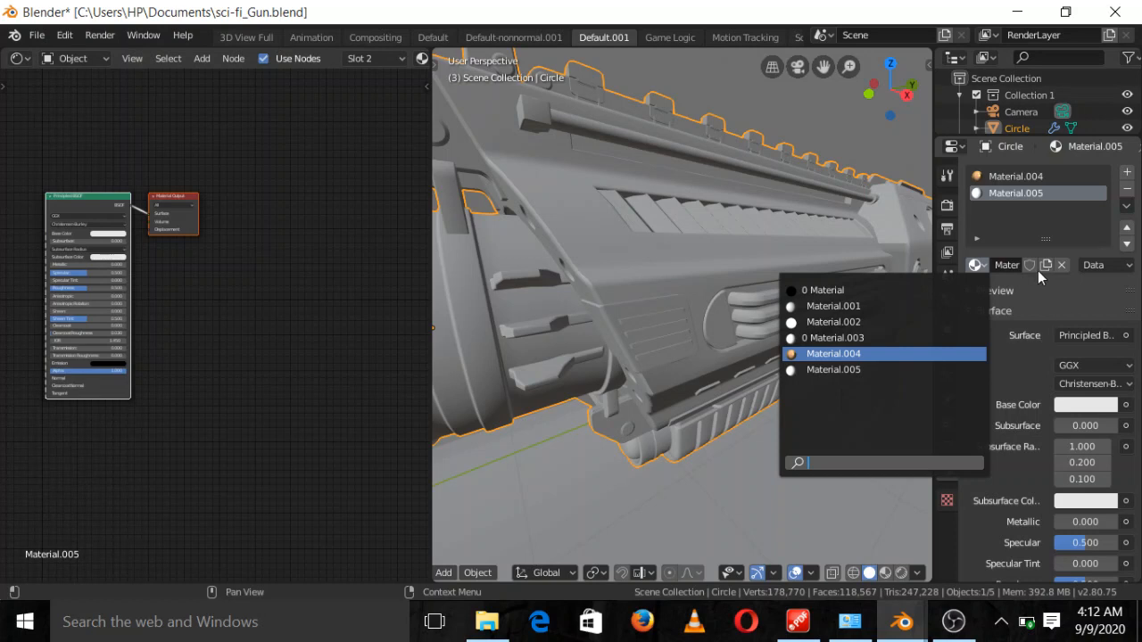
key(Return)
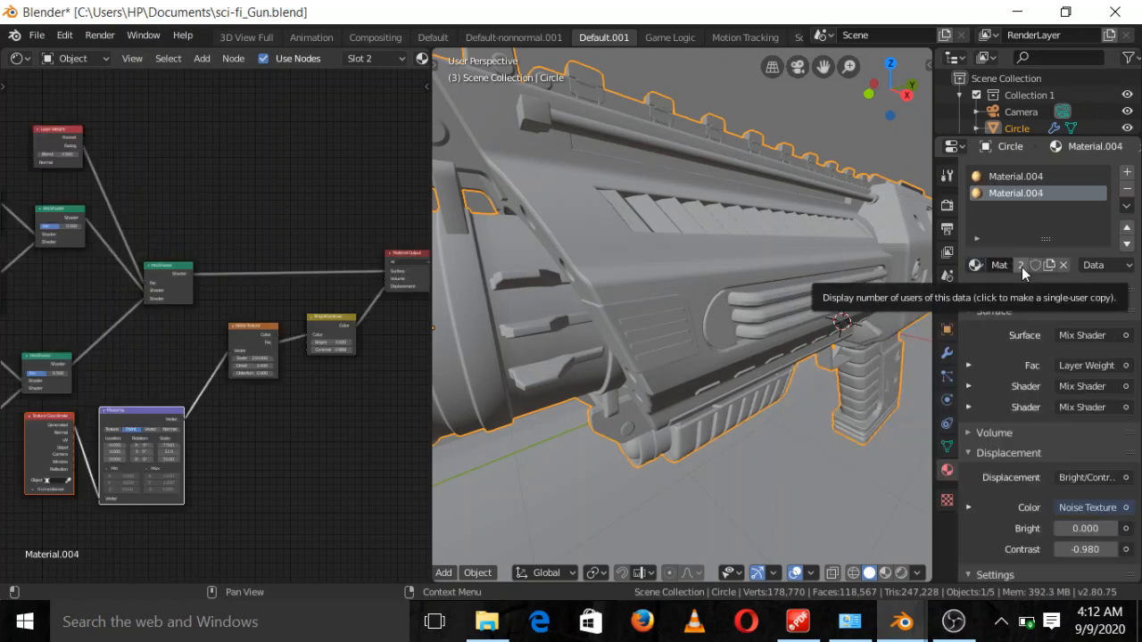
click(1022, 267)
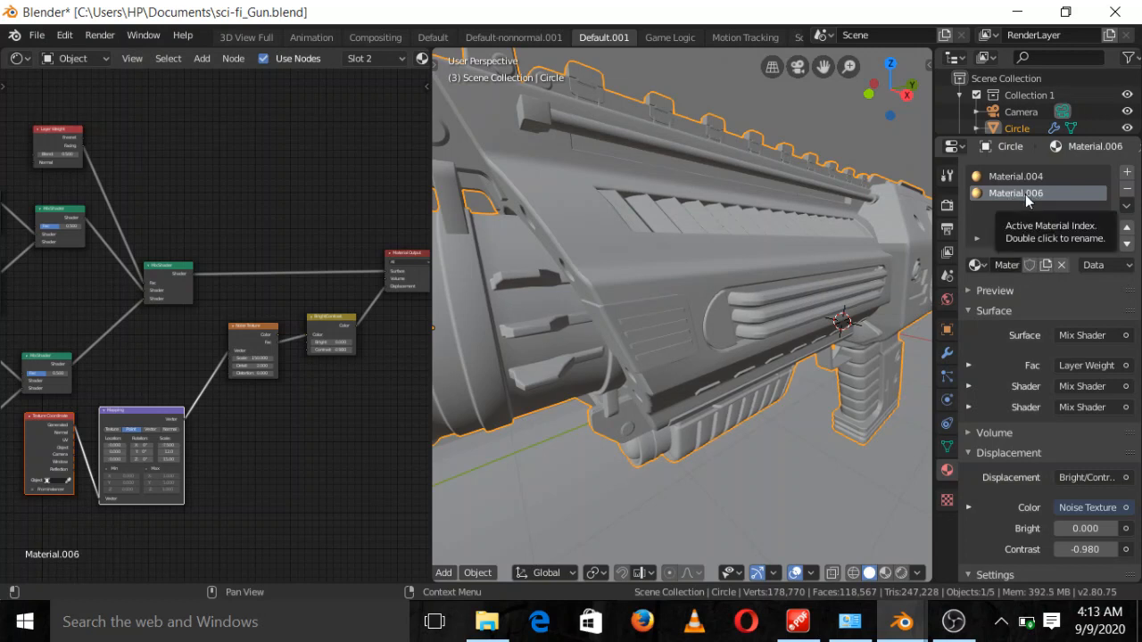
Step: Change the color of the upper Diffuse BSDF in the copied material to a salmon orange
scroll(207, 246, down, 2)
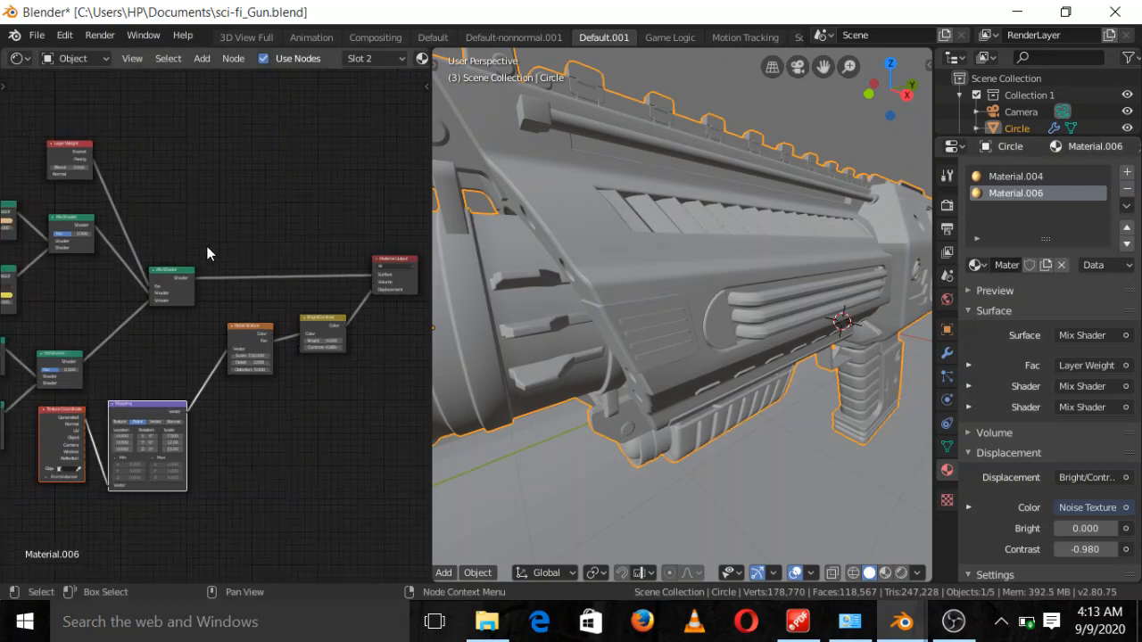
middle_drag(130, 324, 293, 384)
scroll(293, 384, up, 2)
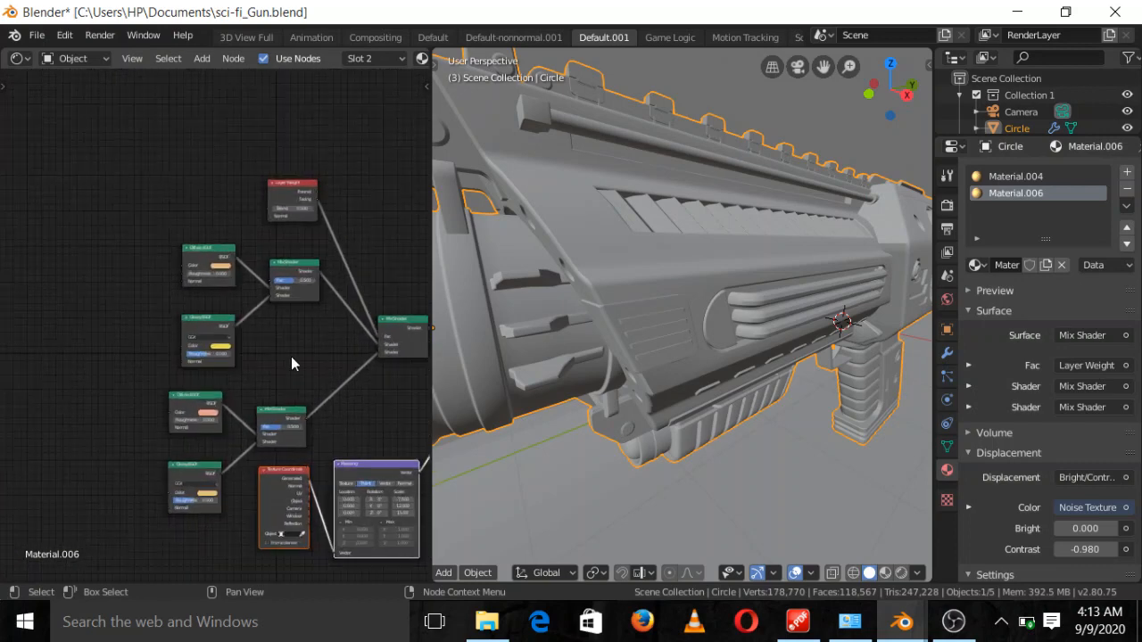
click(223, 262)
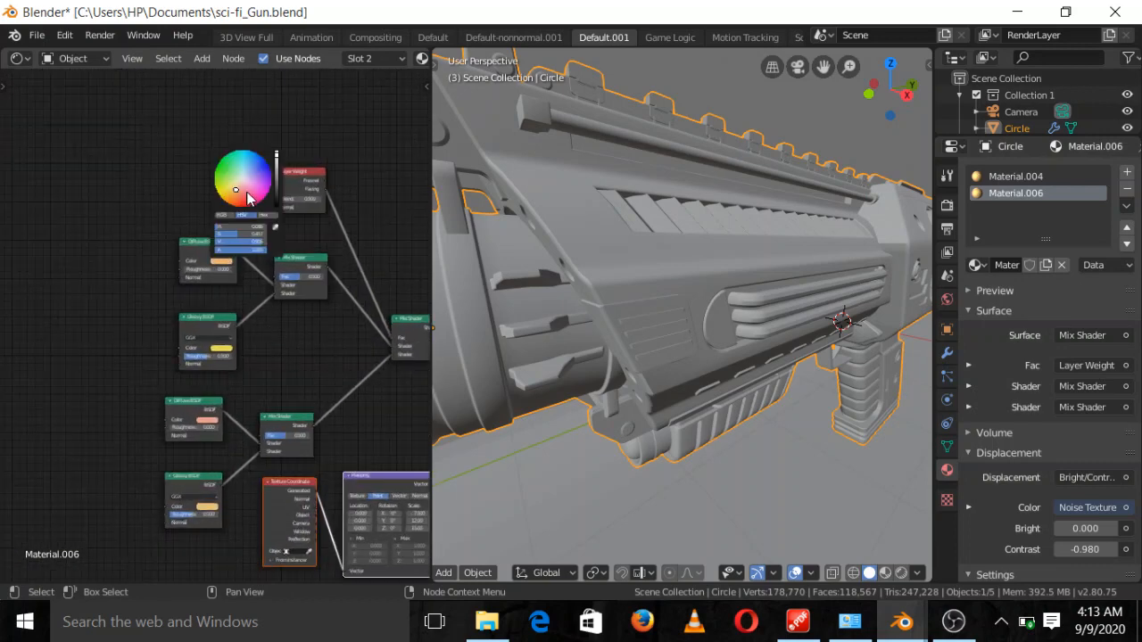
drag(236, 189, 230, 197)
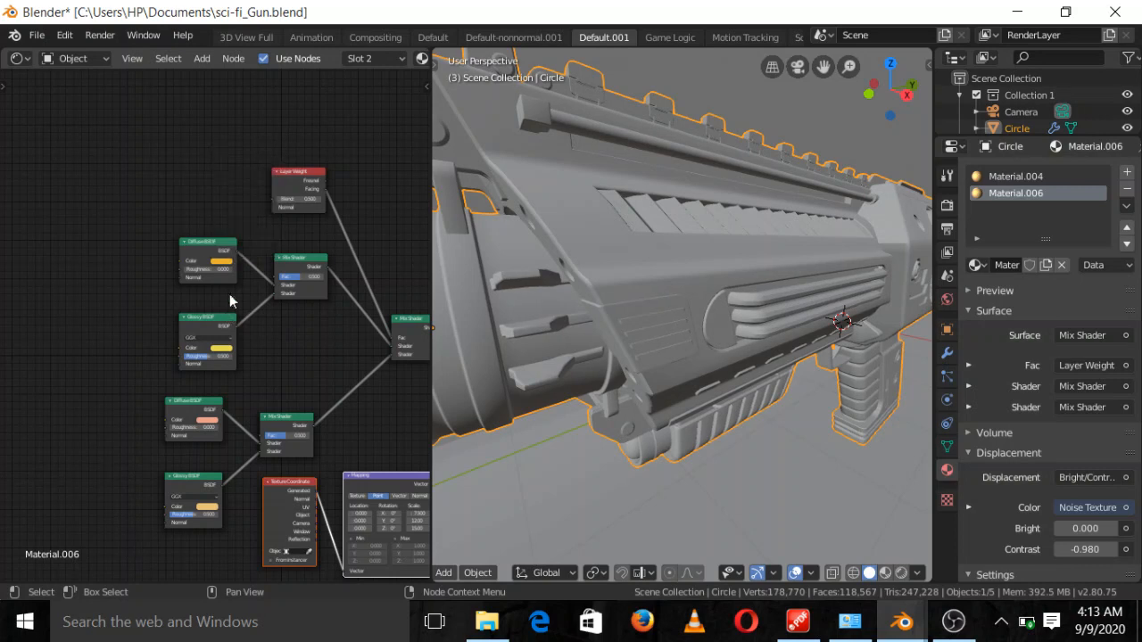
click(221, 264)
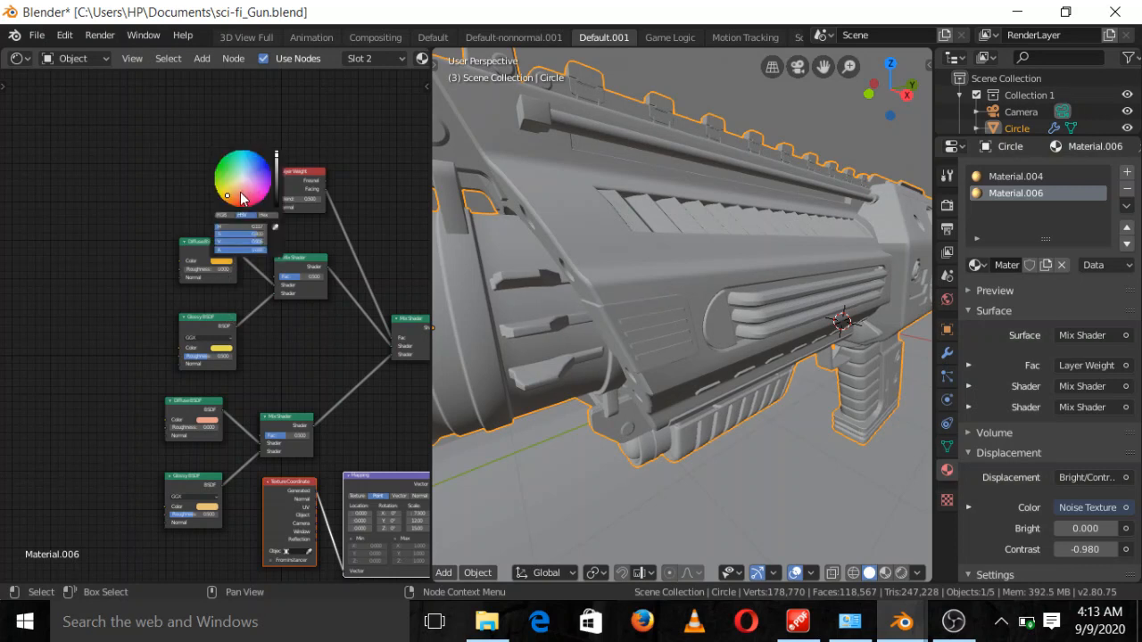
click(240, 191)
Step: Change the color of the upper Glossy BSDF in the copied material to light red
click(220, 350)
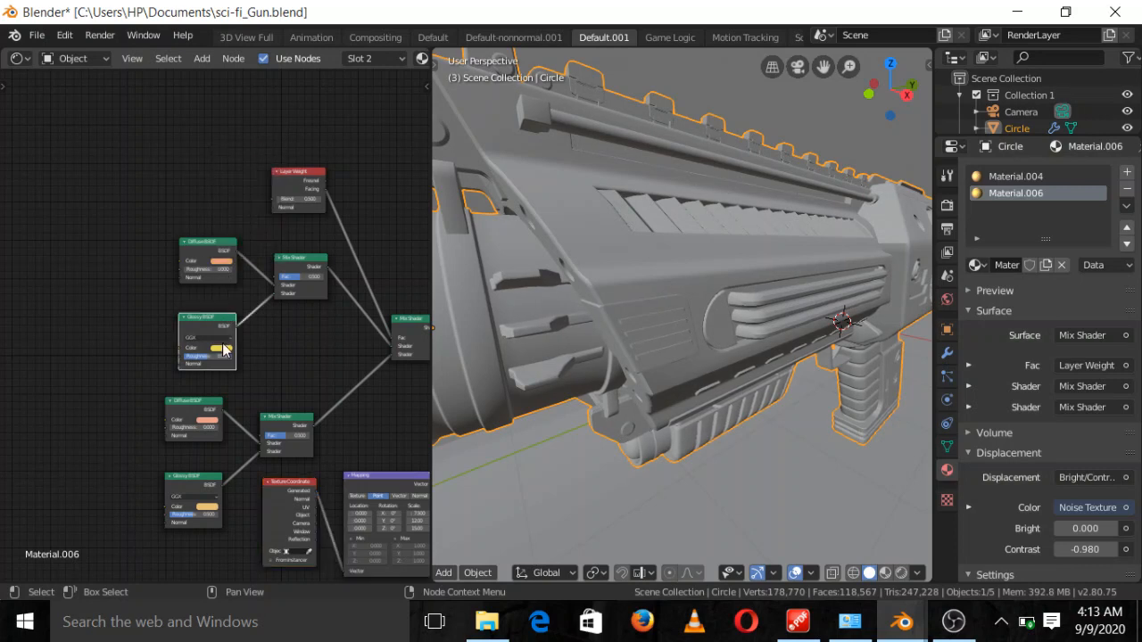
click(219, 348)
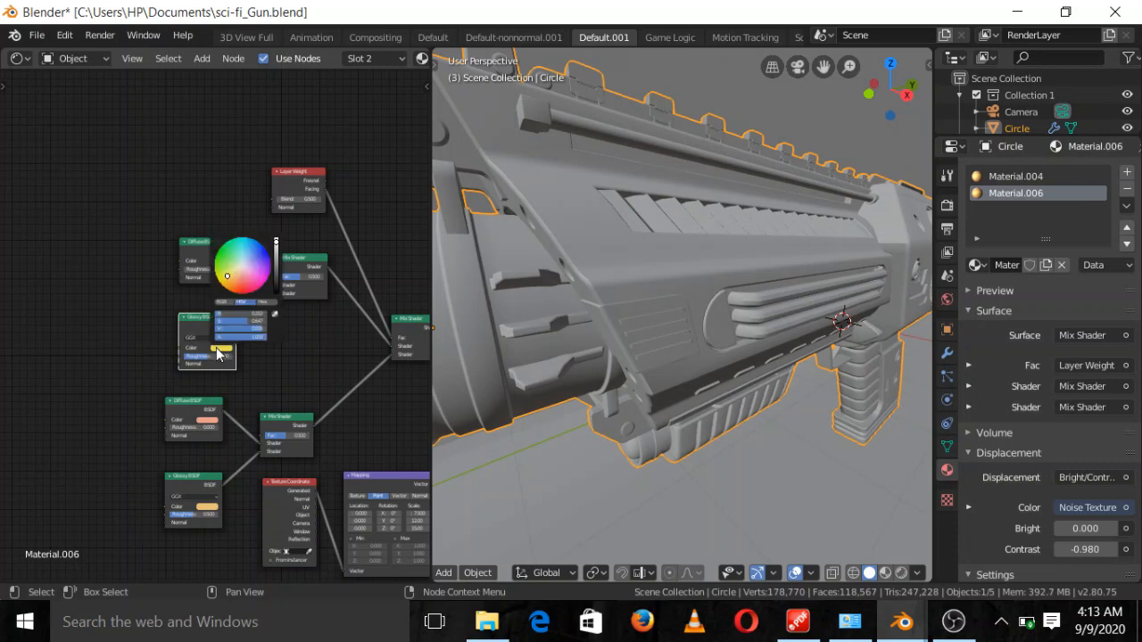
click(246, 291)
Step: Change the lower Diffuse BSDF's color to orange and the lower Glossy BSDF's color to bright red
click(210, 423)
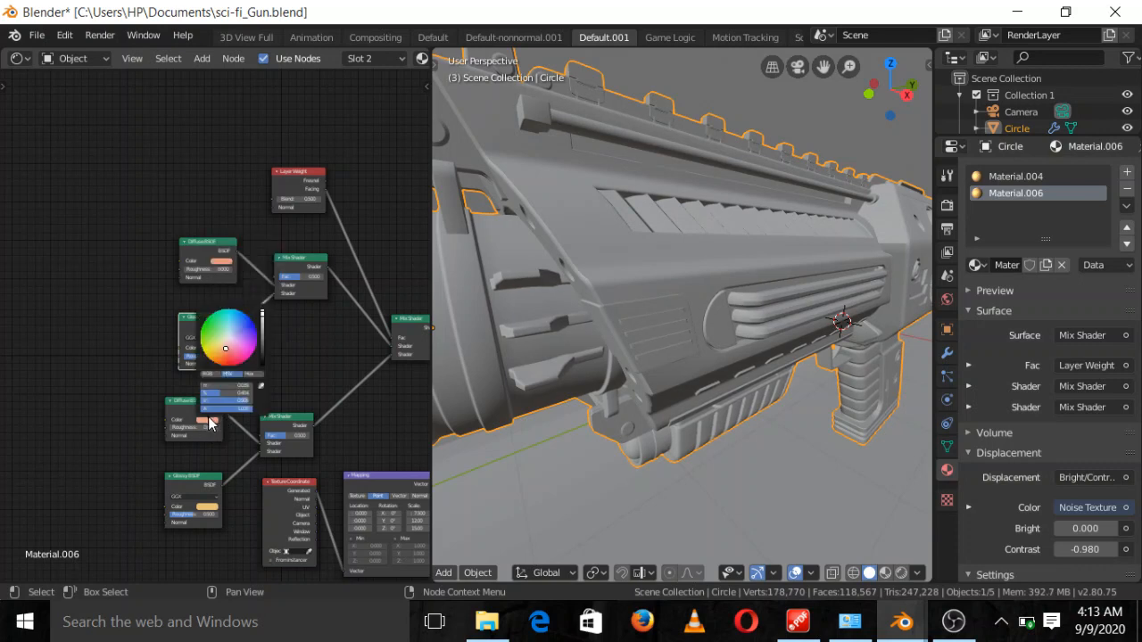
click(219, 357)
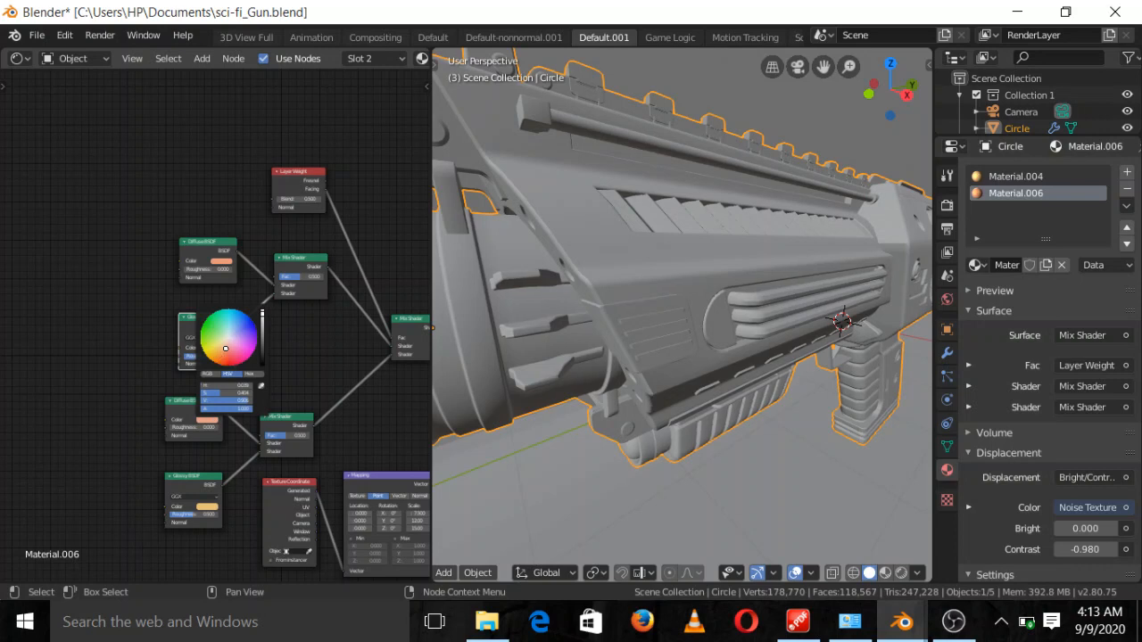
click(207, 506)
click(230, 451)
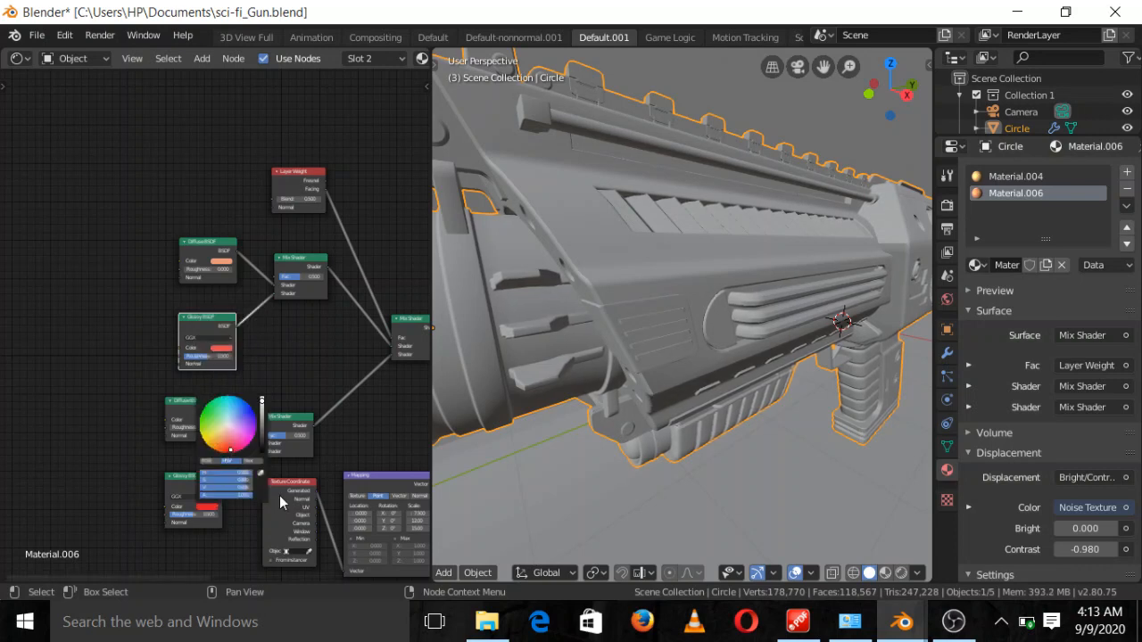
Step: Check the whole gun in the rendered preview and compare the node setups of its two materials
scroll(772, 323, down, 5)
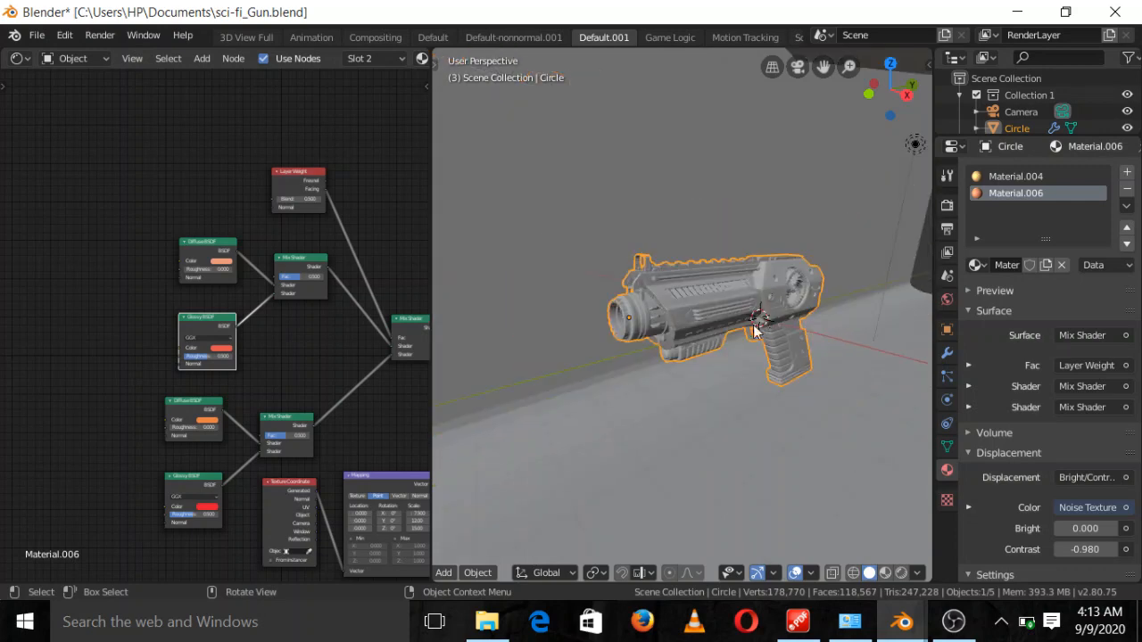
scroll(750, 326, up, 2)
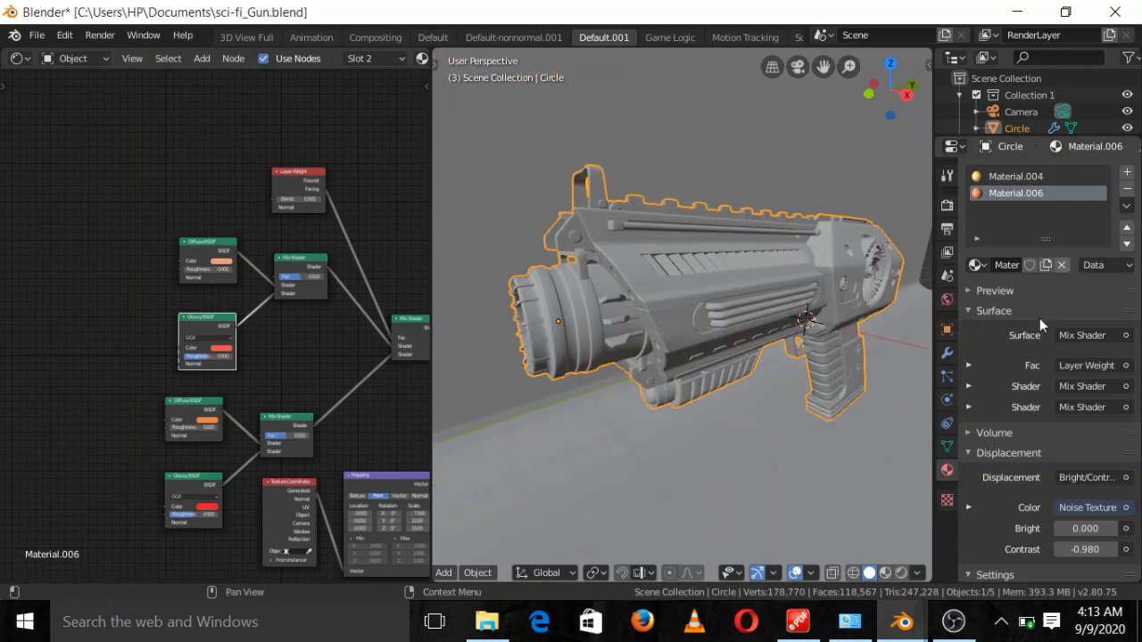
click(901, 573)
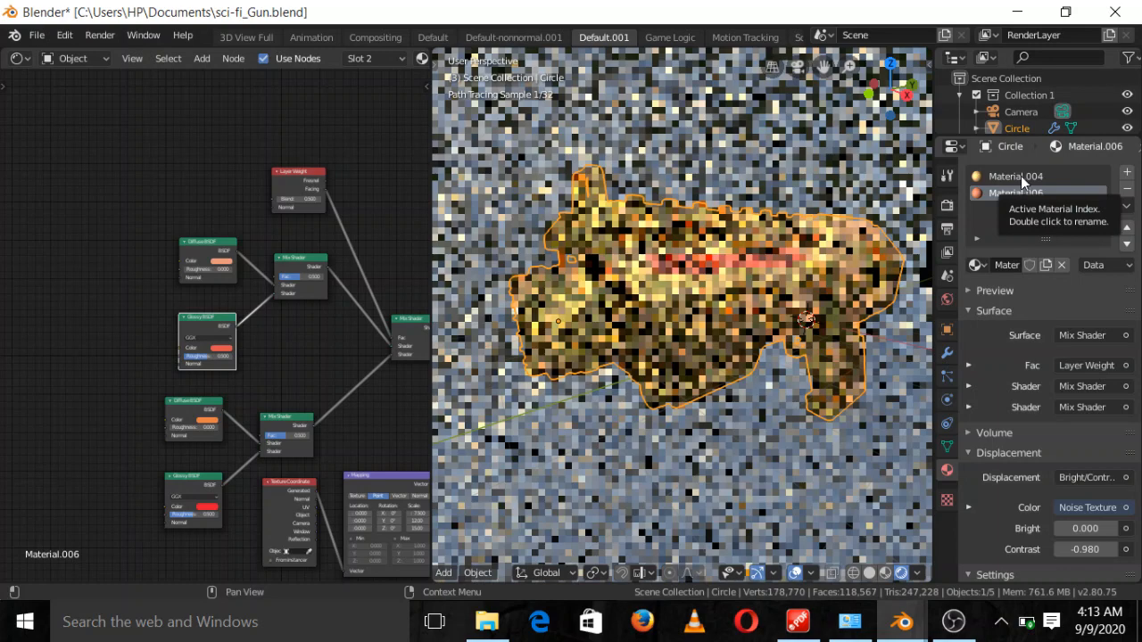
click(1020, 176)
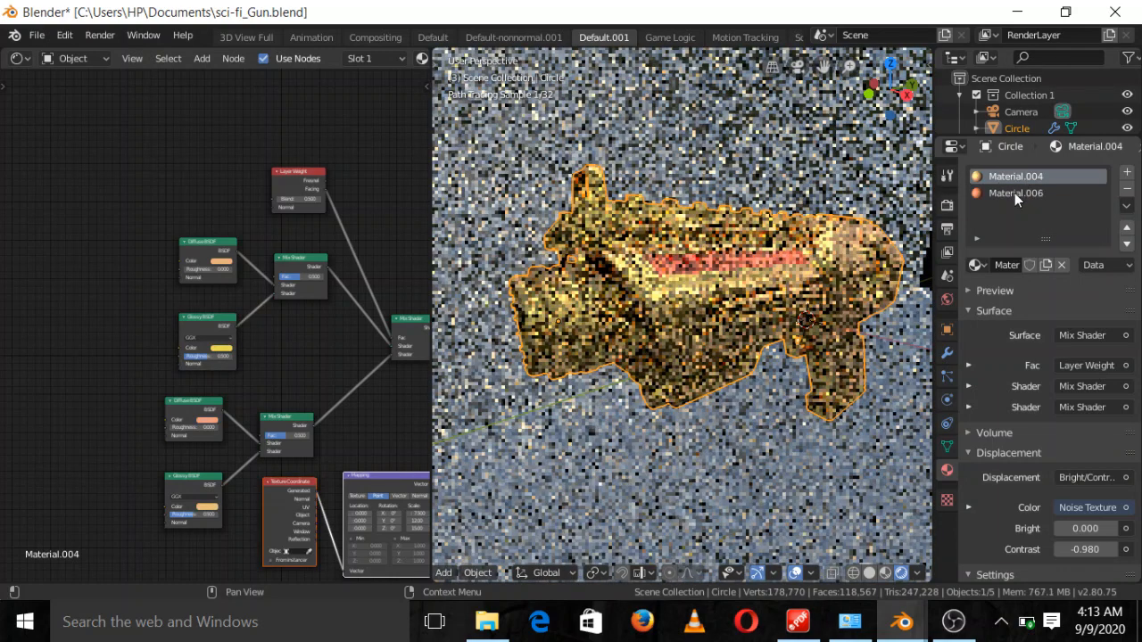
click(1014, 193)
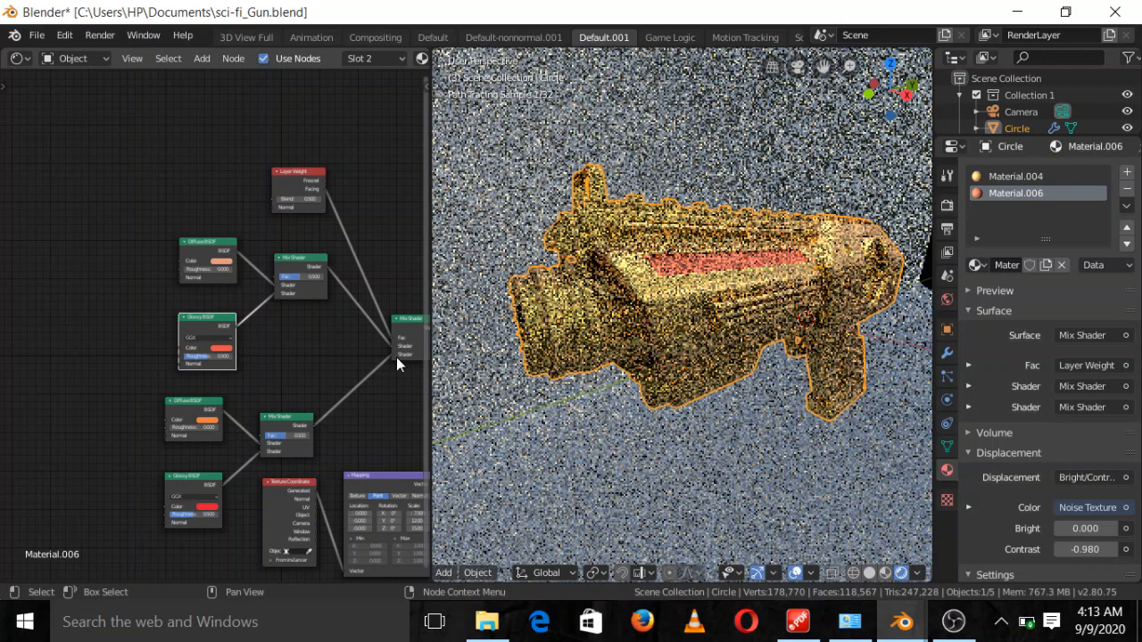
Step: Shift the upper Glossy BSDF's color in the vent material to a yellowish orange
click(222, 355)
click(241, 283)
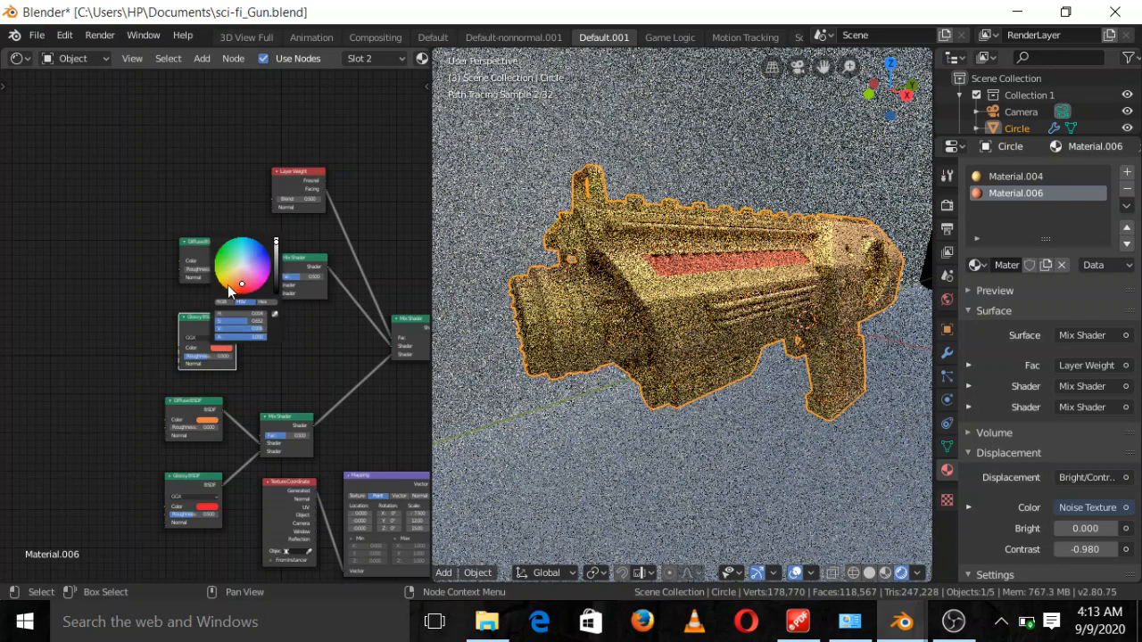
drag(241, 283, 229, 283)
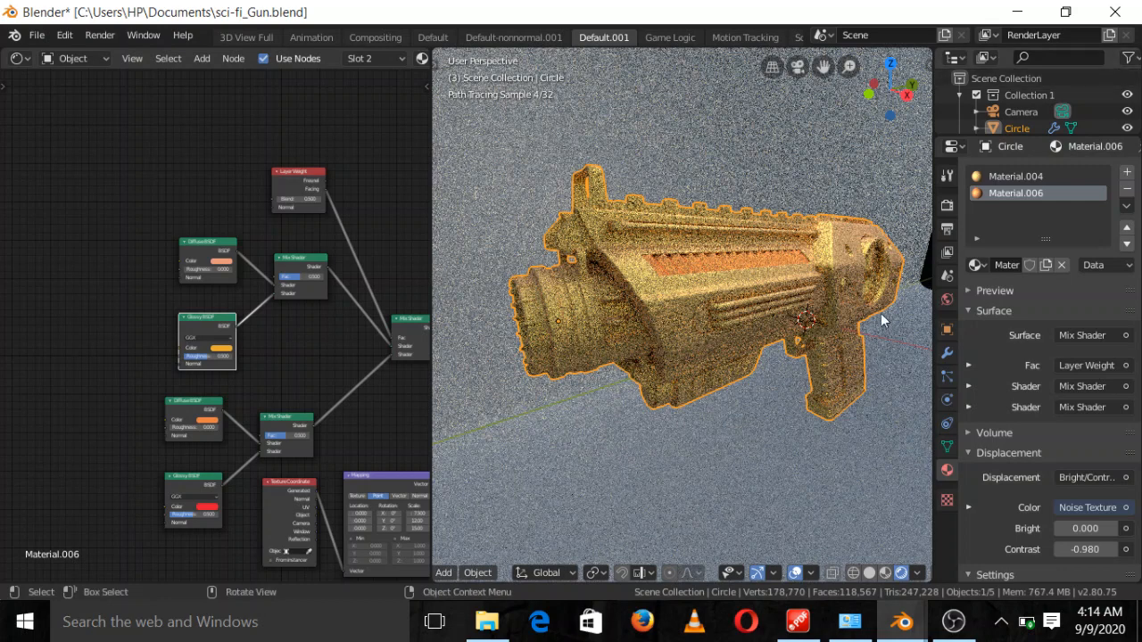
Step: Review the World background settings and the vent material's node network through to the Material Output
click(949, 300)
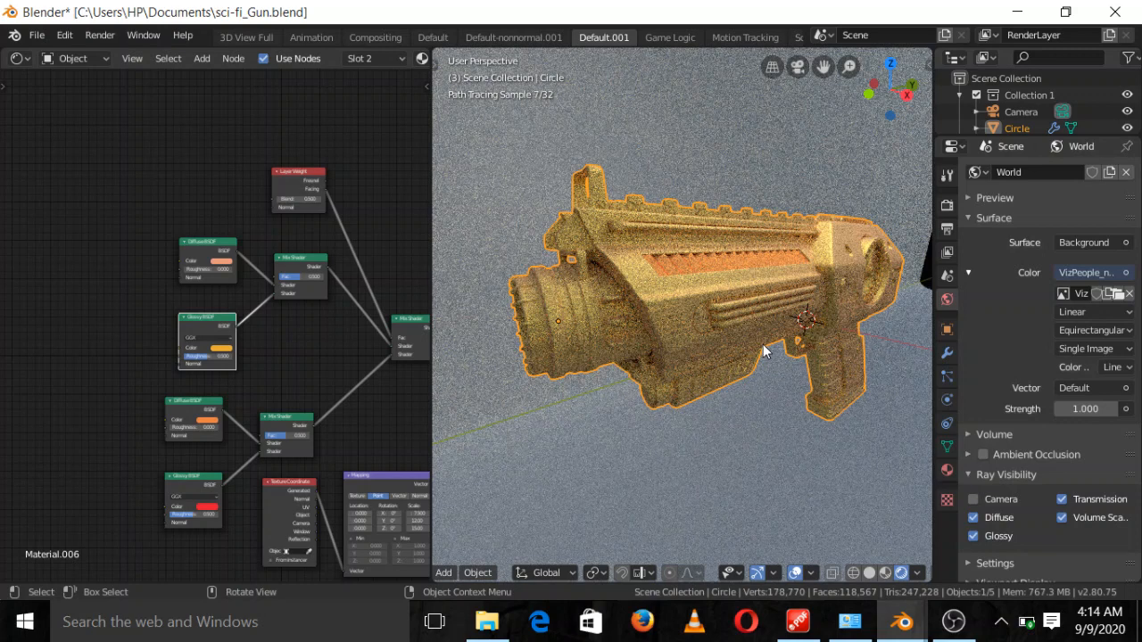
scroll(320, 446, down, 2)
middle_drag(296, 450, 288, 398)
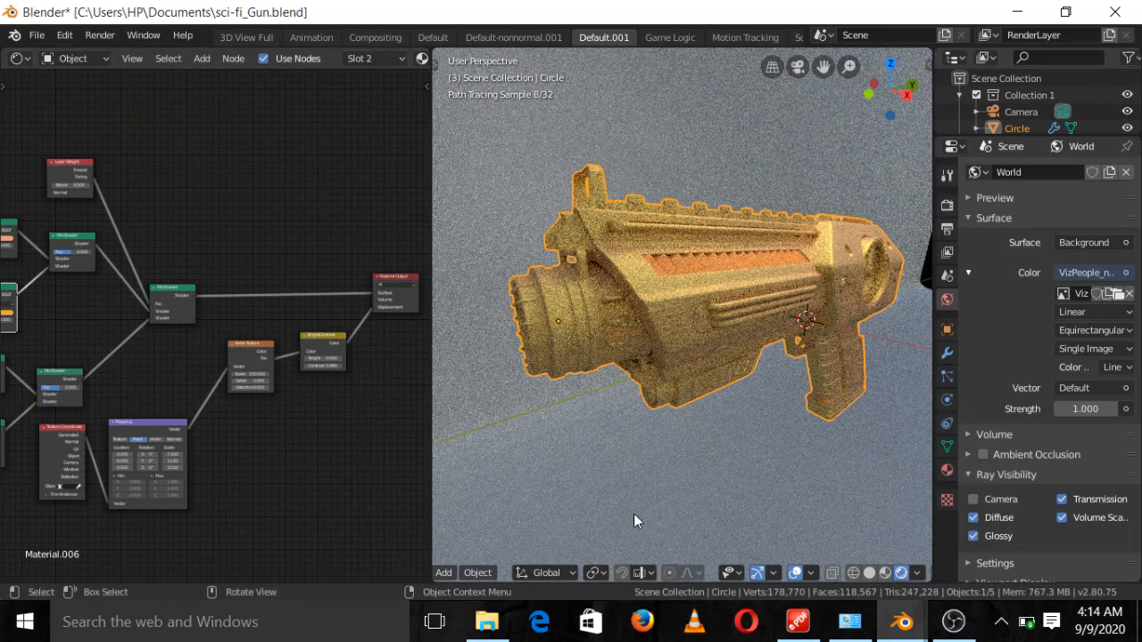
click(953, 621)
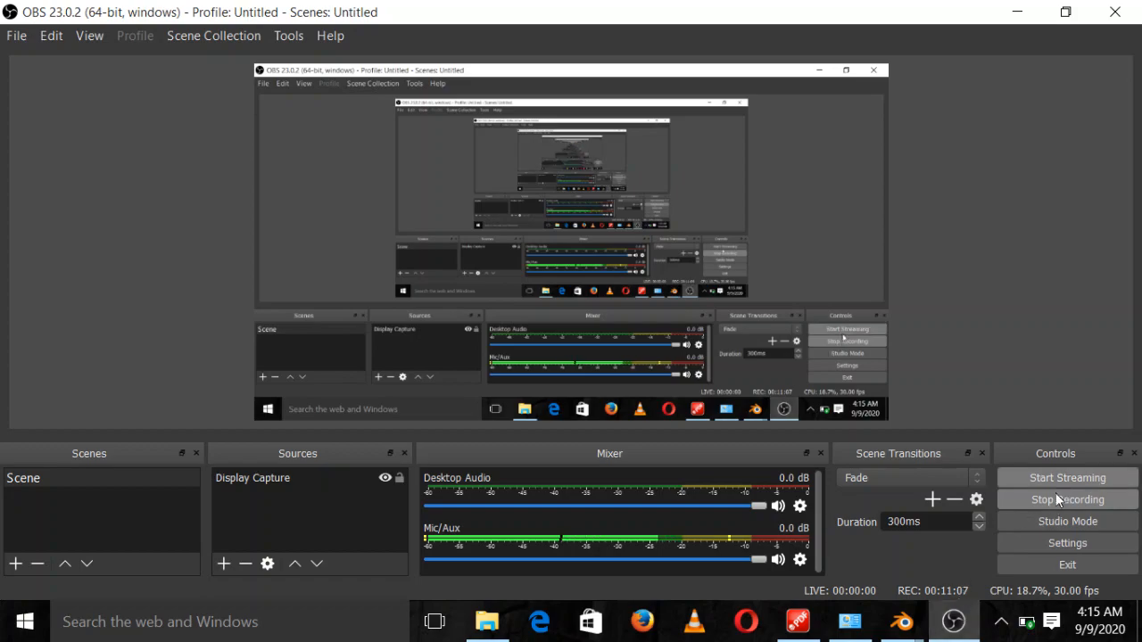